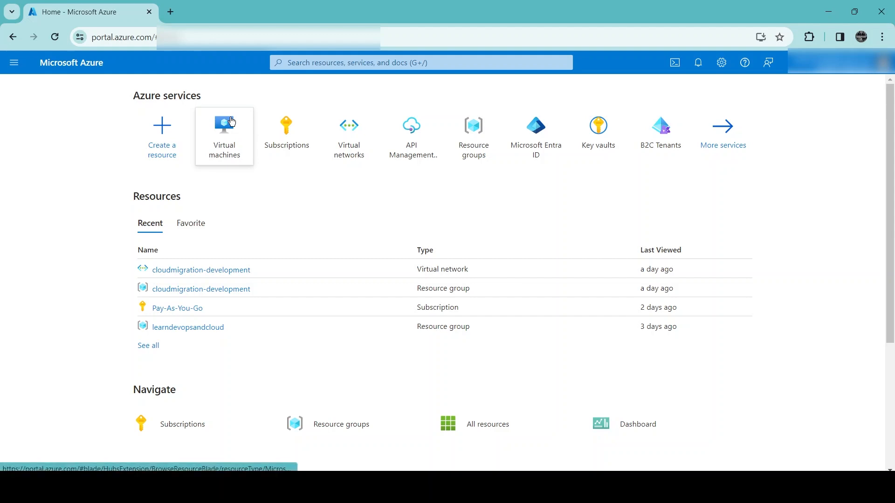
- Start creating a new Azure virtual machine from the Virtual machines service
mouse_move(232, 122)
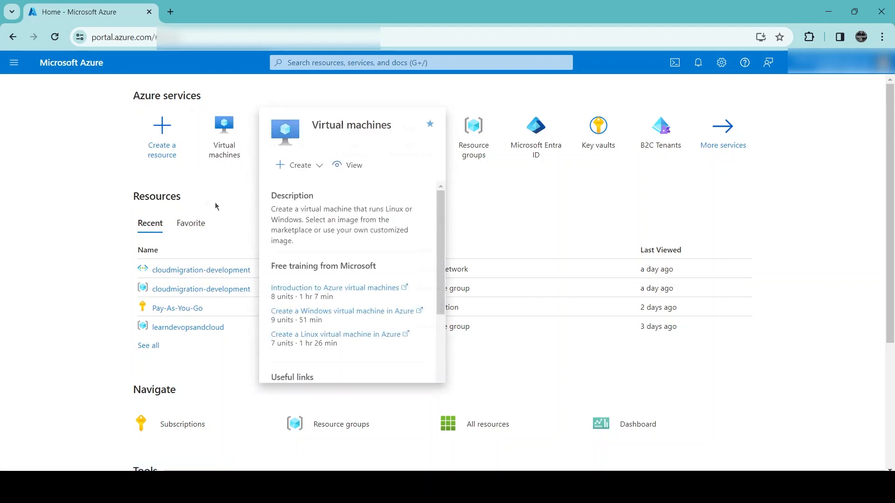
left_click(231, 136)
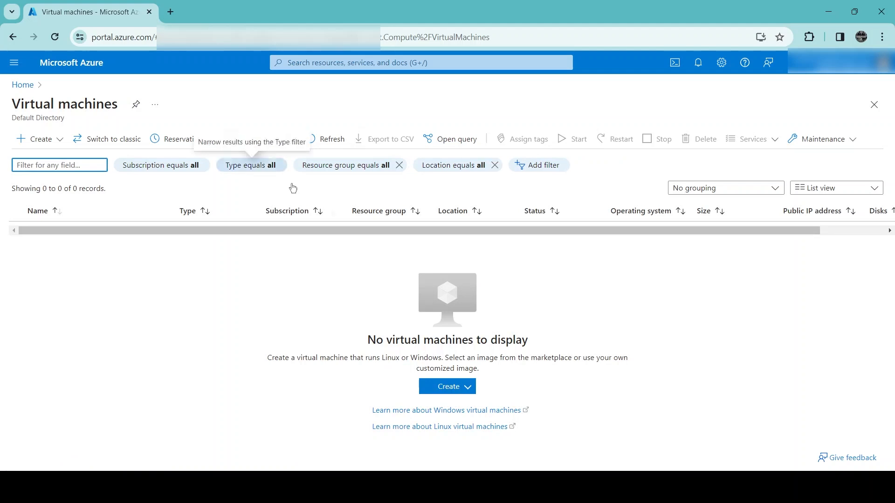
left_click(469, 390)
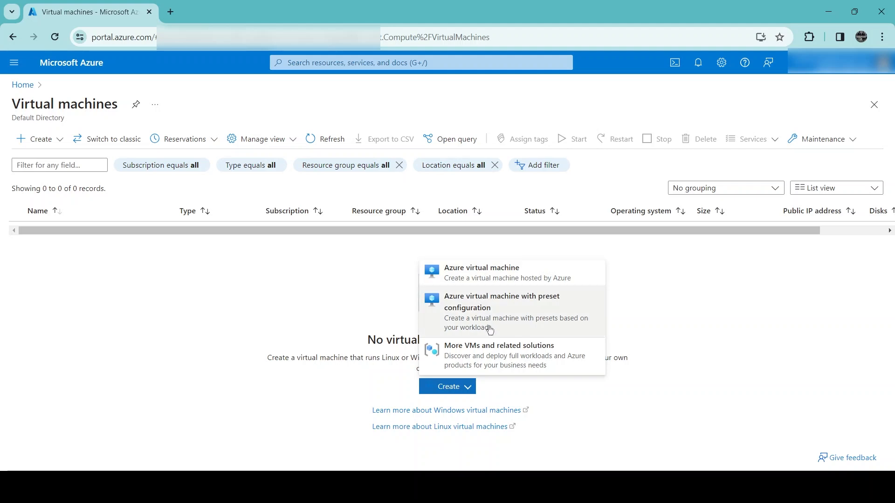
left_click(489, 275)
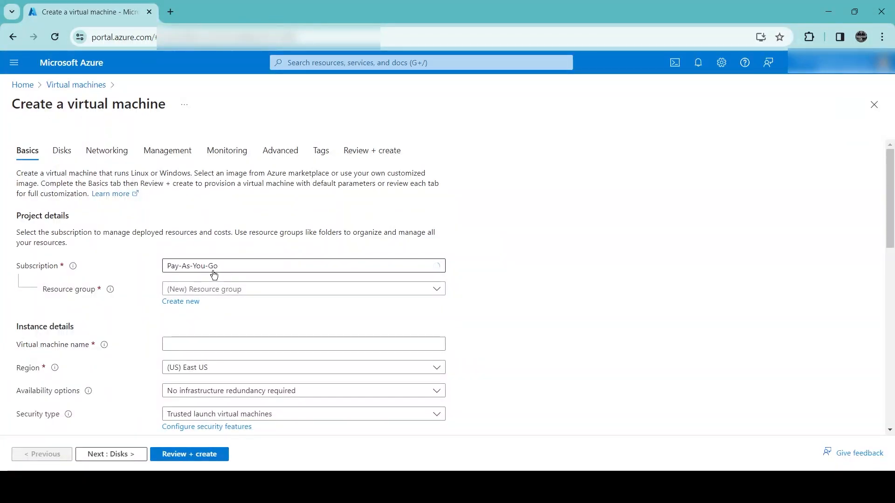
- Assign the virtual machine to the cloudmigration-development resource group and name it cloudmigration-develop
scroll(214, 273, "down", 1)
left_click(226, 232)
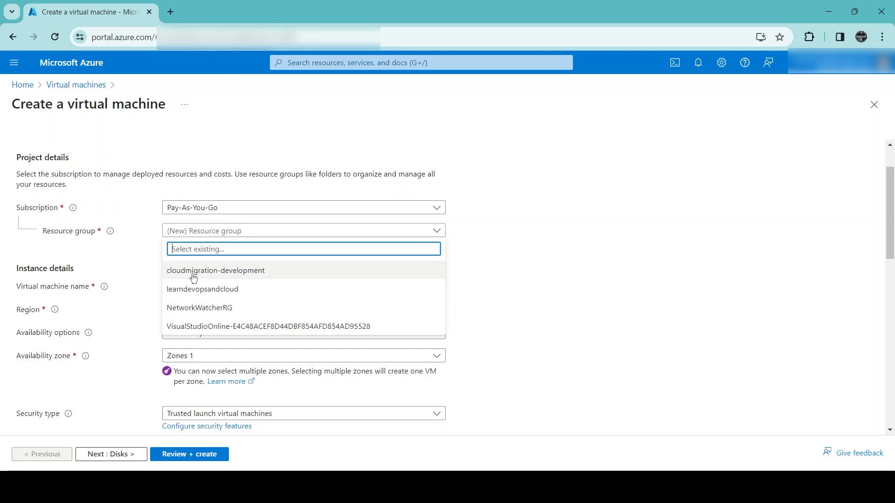
left_click(212, 271)
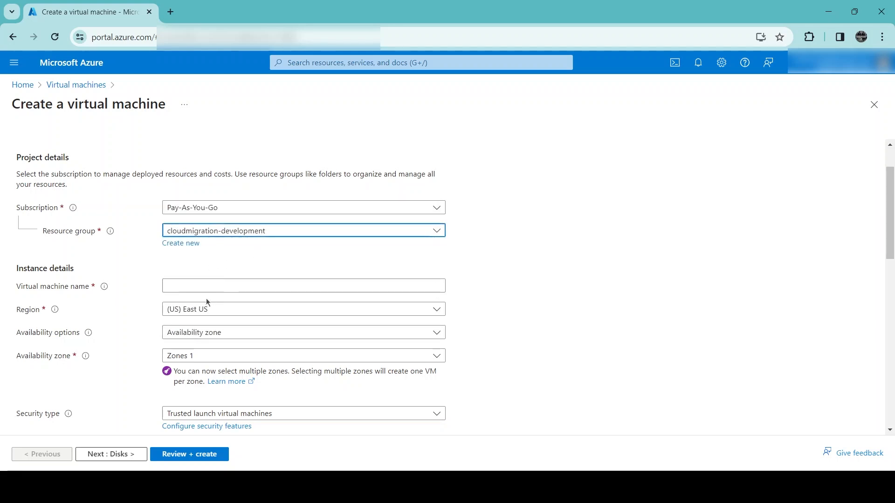
left_click(192, 281)
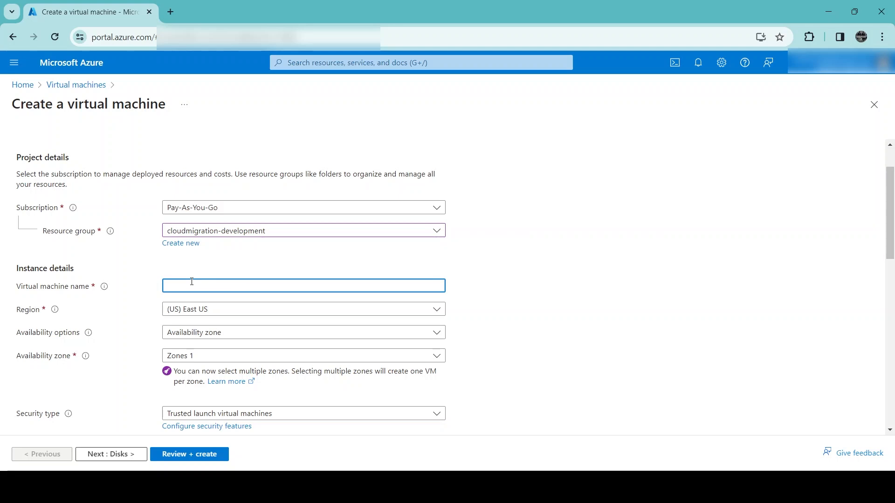
type("cloudmigration-develop")
mouse_move(105, 288)
left_click_drag(251, 286, 172, 291)
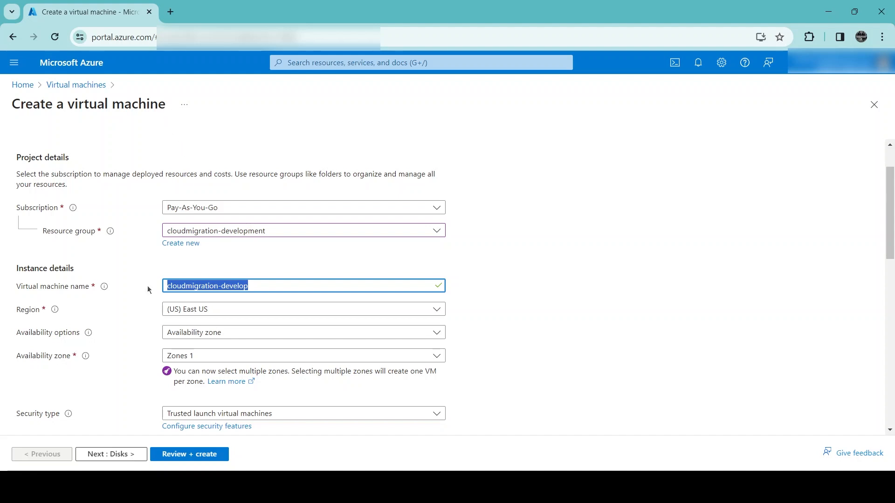
- Set the virtual machine's availability options to Availability zone
scroll(129, 299, "down", 1)
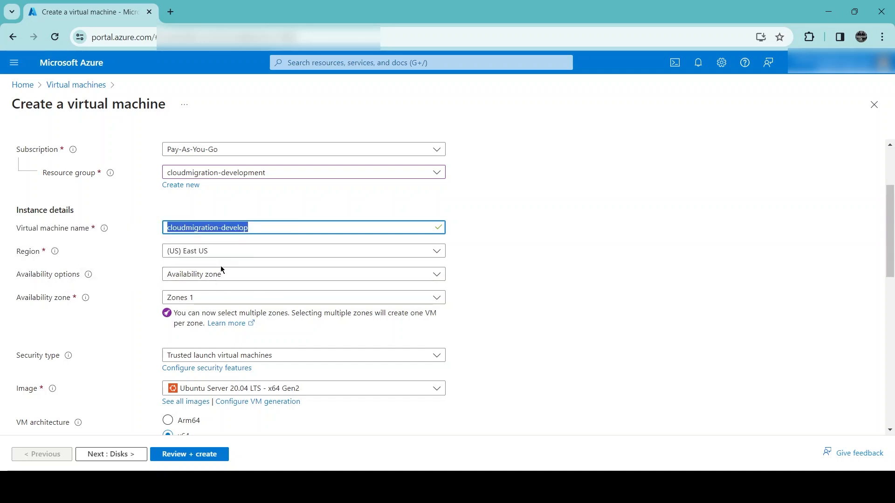
left_click(220, 278)
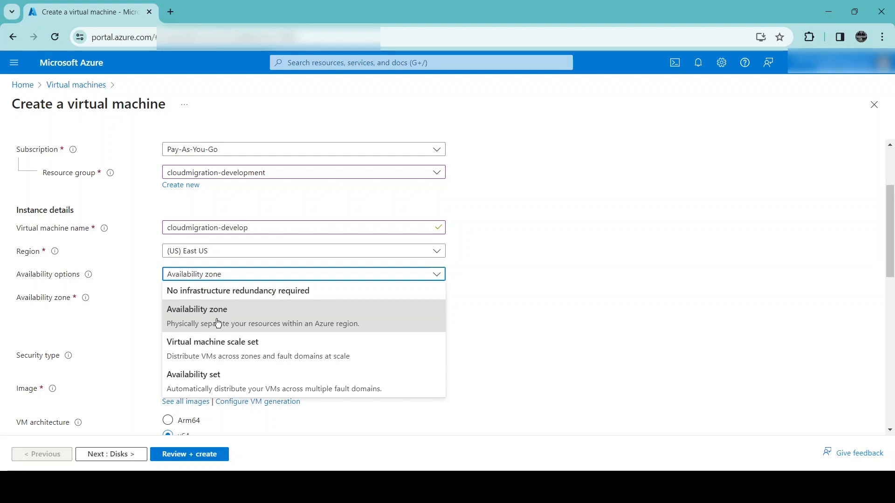
left_click(232, 315)
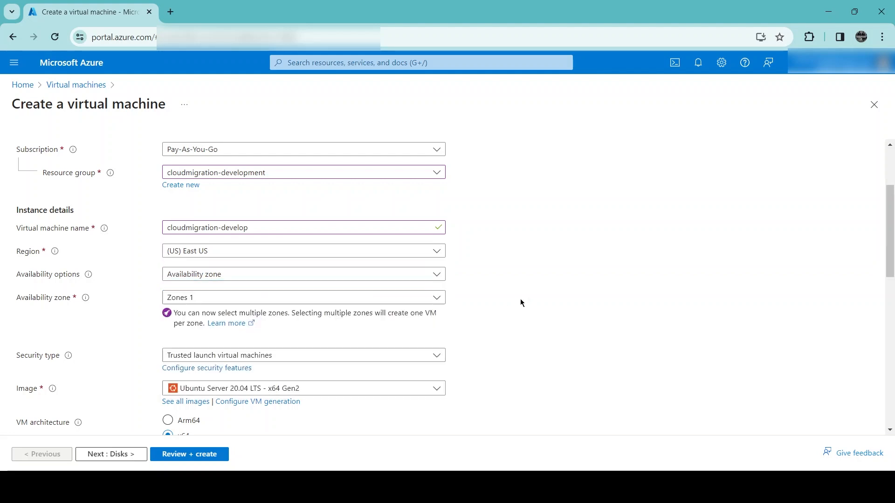
scroll(179, 306, "down", 1)
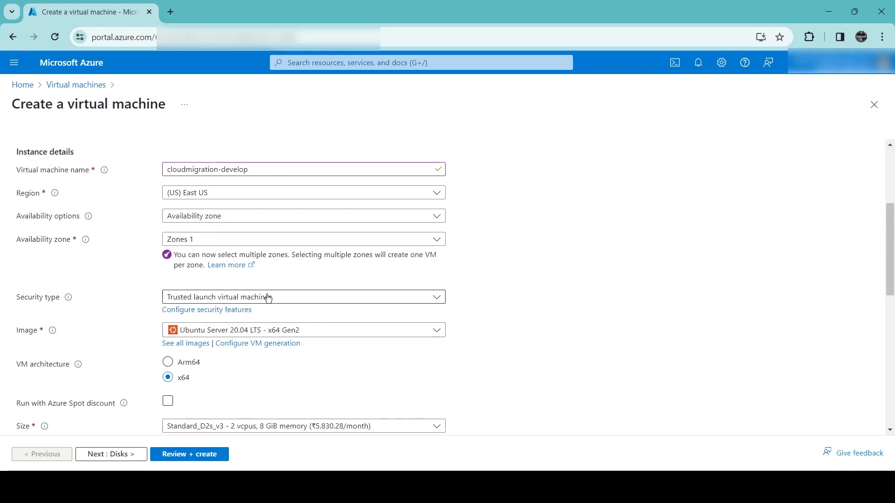
scroll(266, 296, "down", 1)
scroll(265, 295, "up", 2)
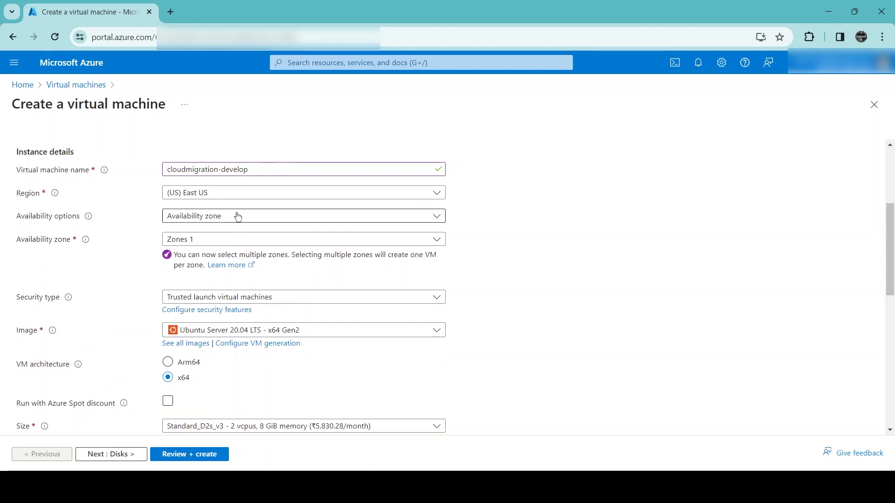
- Clear Zone 1 from the availability zone selection and select it again
left_click(206, 240)
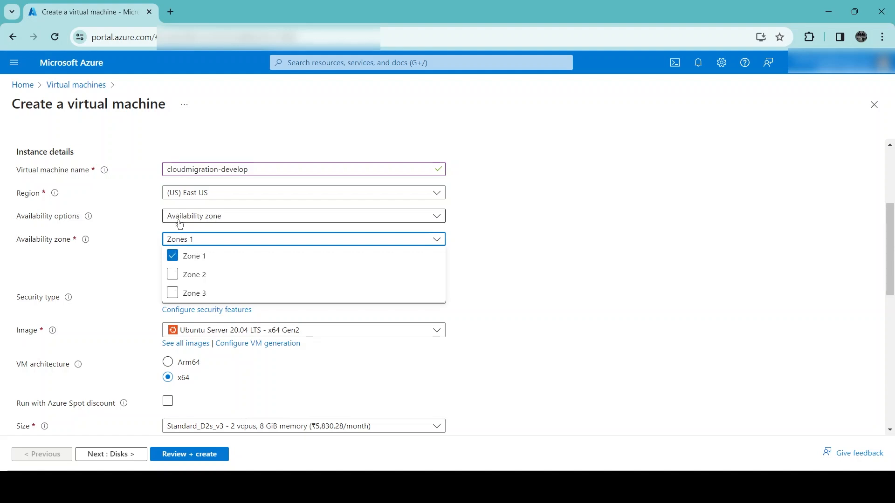
left_click(172, 257)
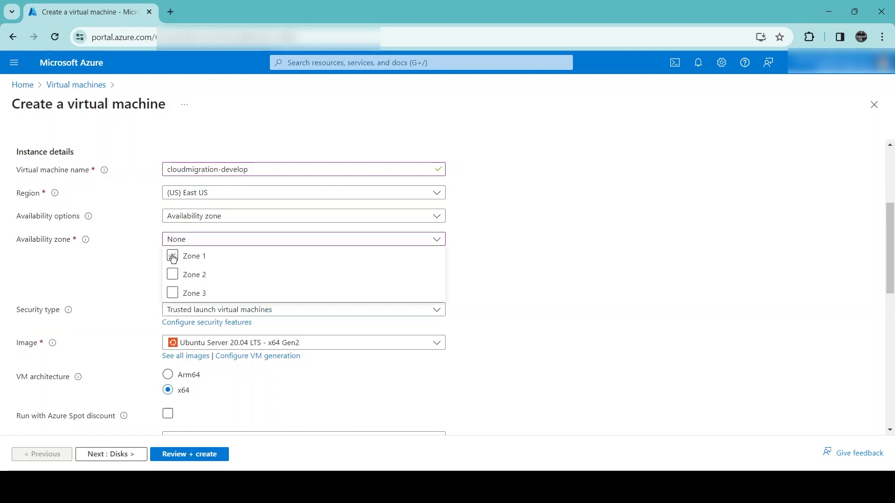
left_click(497, 234)
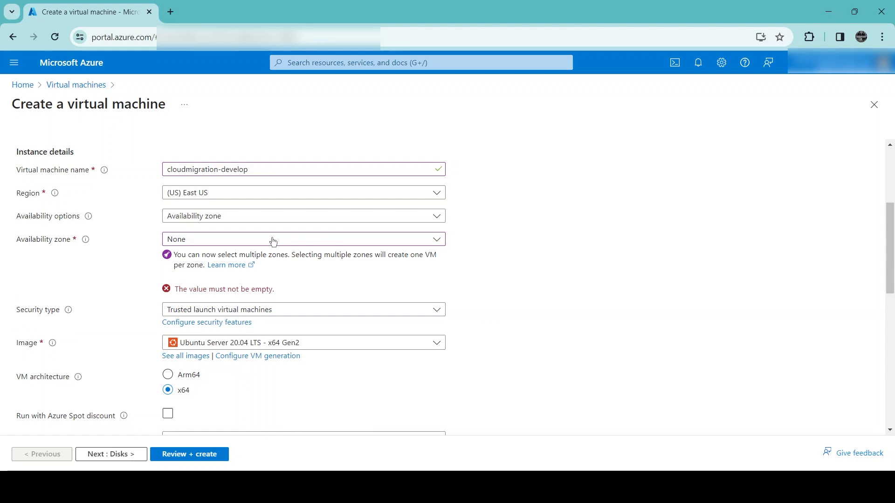
left_click(200, 219)
left_click(200, 219)
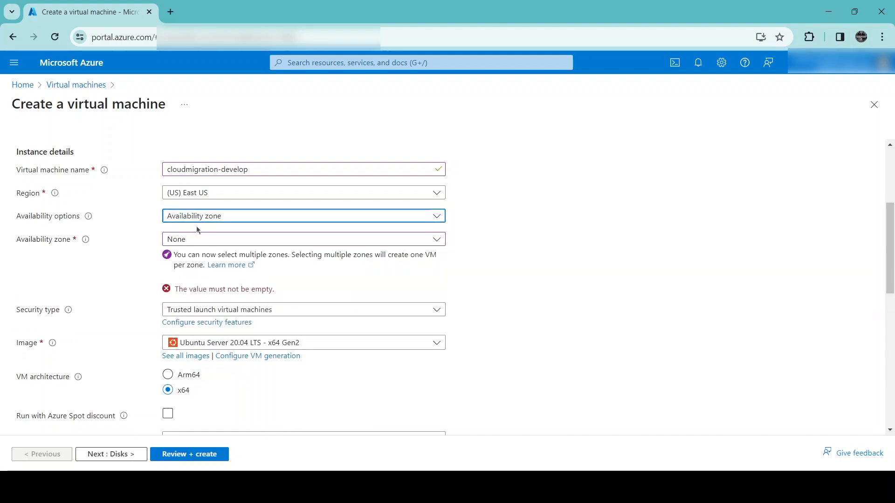
left_click(187, 242)
left_click(173, 262)
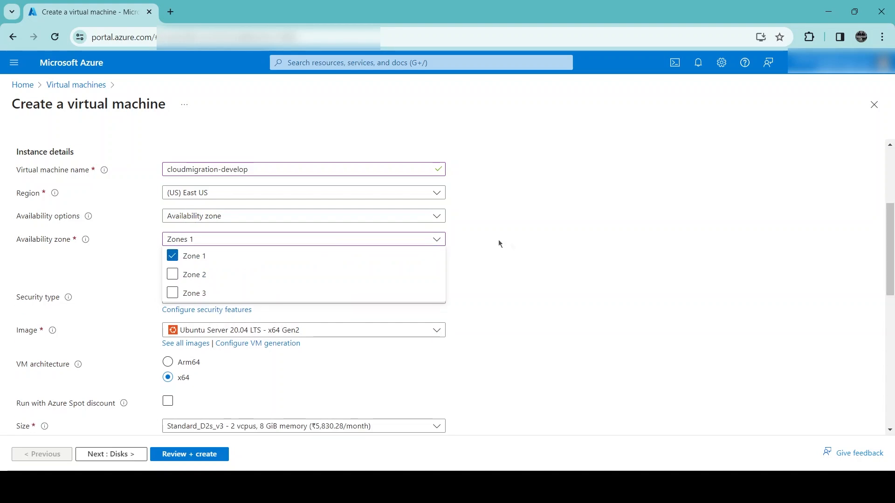
left_click(530, 261)
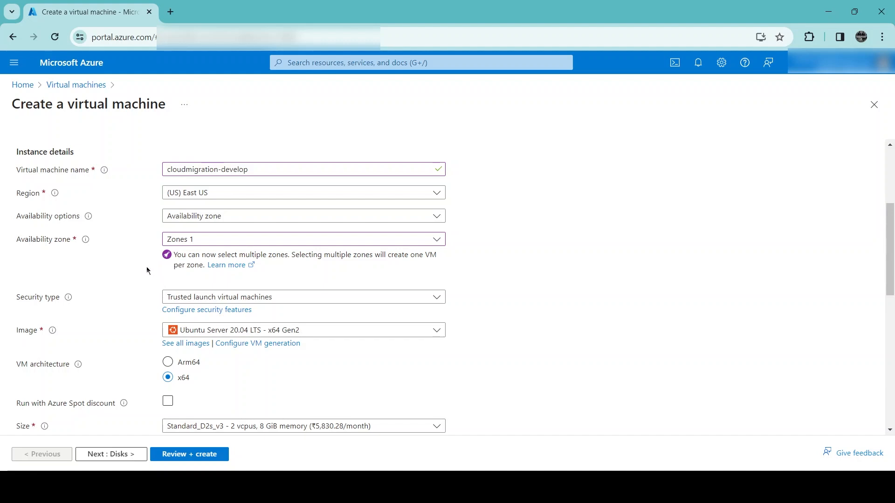
- Set the security type to Standard and choose the Windows 10 Pro, version 22H2 - x64 Gen2 image
scroll(147, 265, "down", 1)
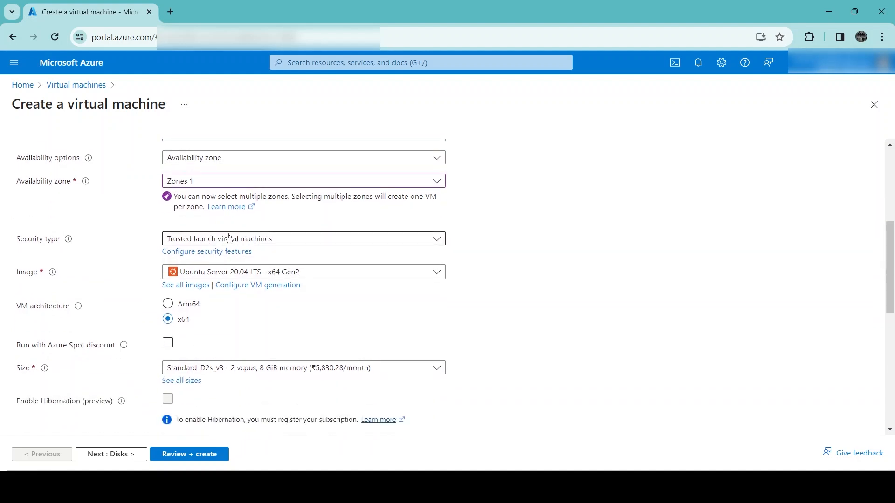
left_click(299, 242)
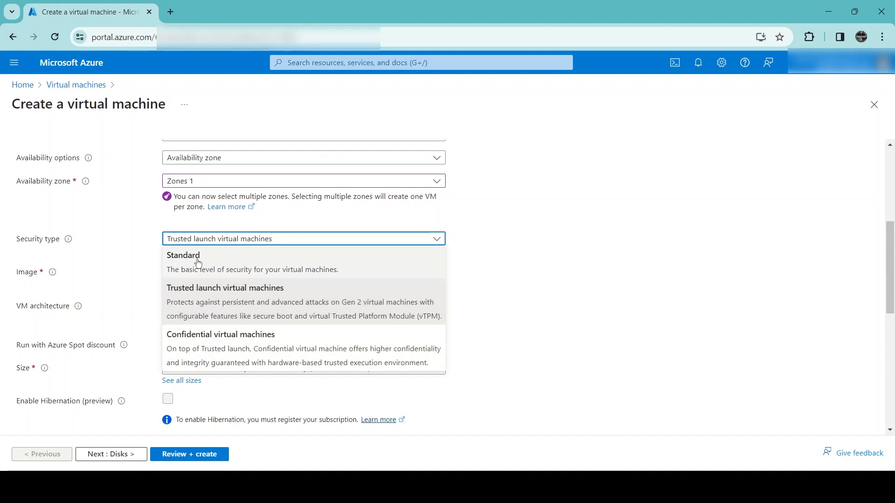
left_click(233, 263)
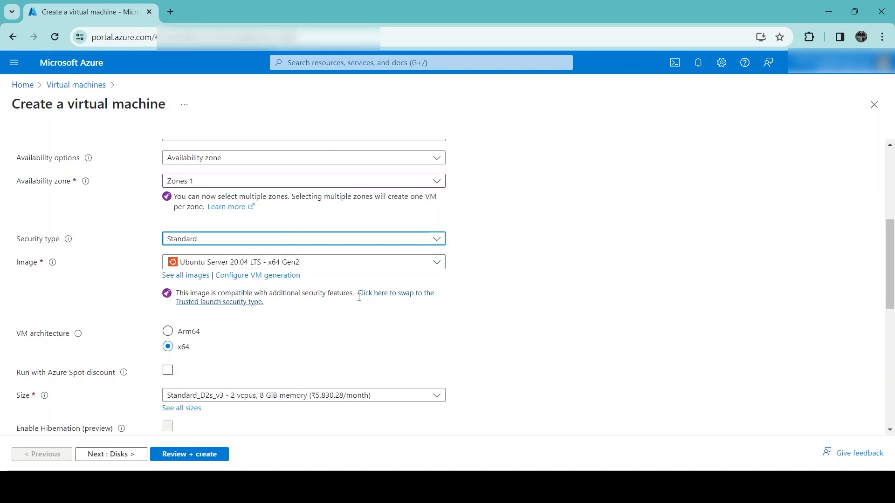
left_click(232, 259)
scroll(281, 349, "down", 2)
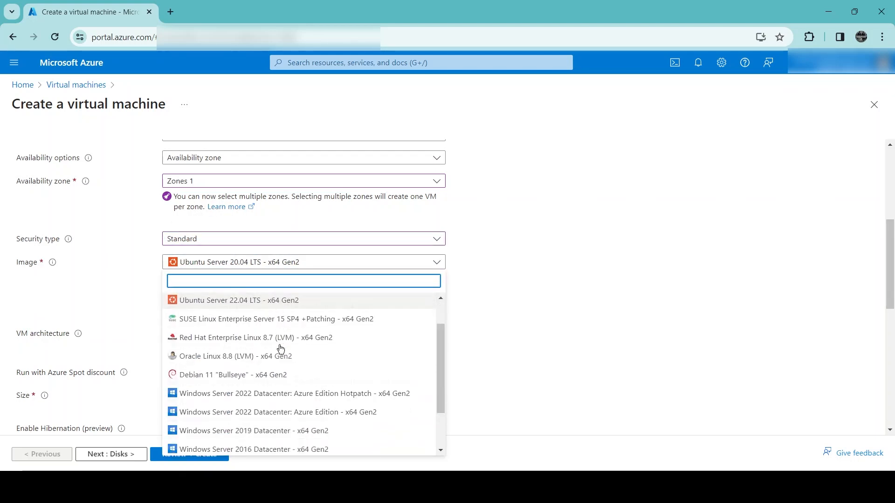
scroll(273, 412, "down", 2)
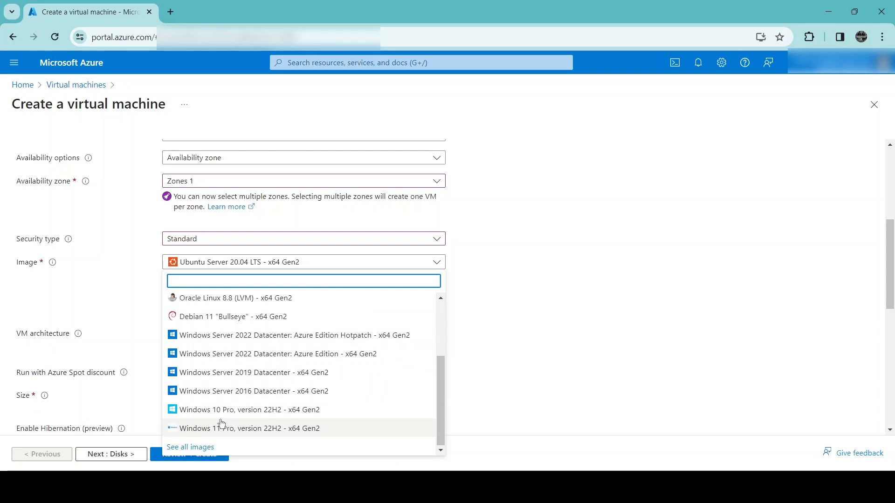
left_click(257, 412)
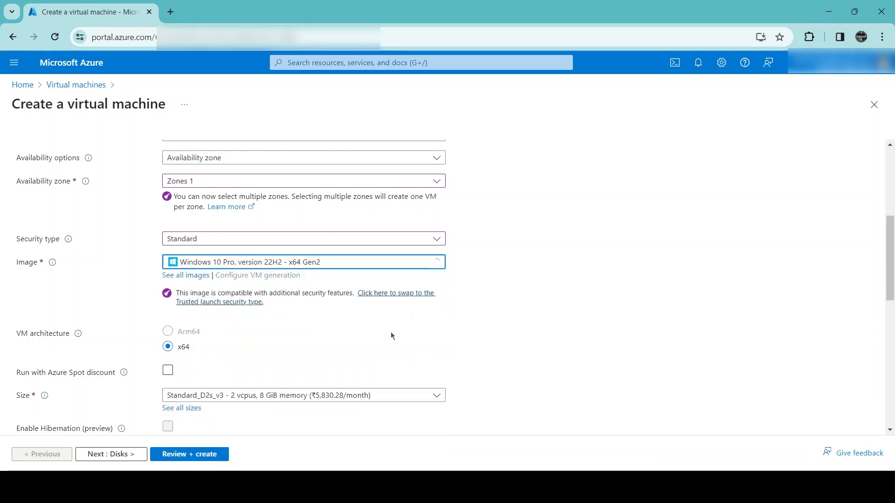
- Enable Run with Azure Spot discount to view its eviction options, and disable it again
scroll(186, 327, "down", 3)
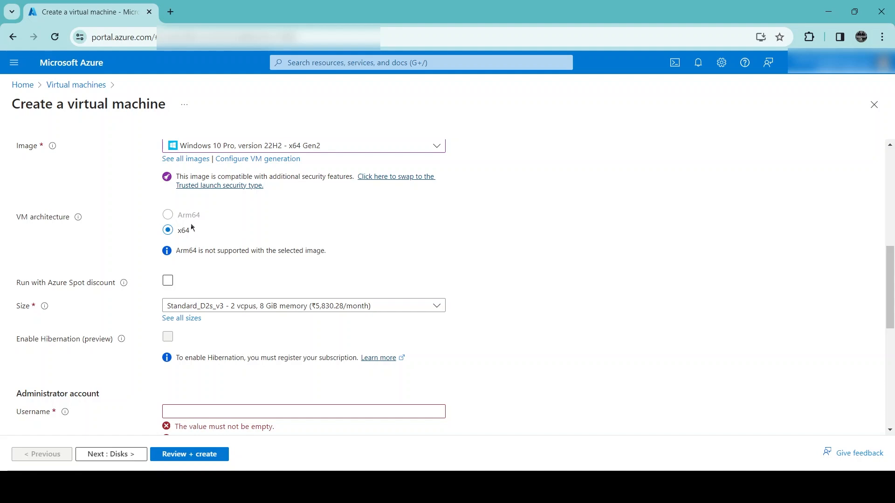
left_click_drag(179, 216, 206, 219)
scroll(273, 235, "down", 1)
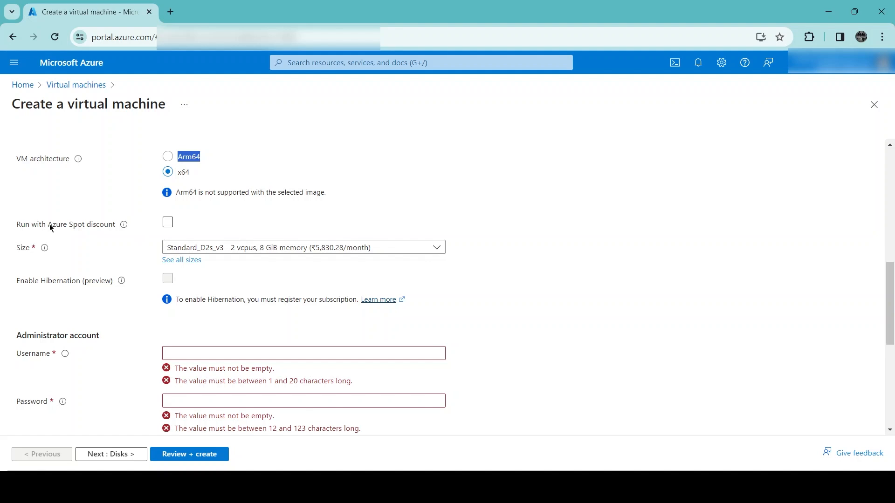
left_click_drag(48, 225, 76, 229)
left_click(523, 241)
left_click(169, 223)
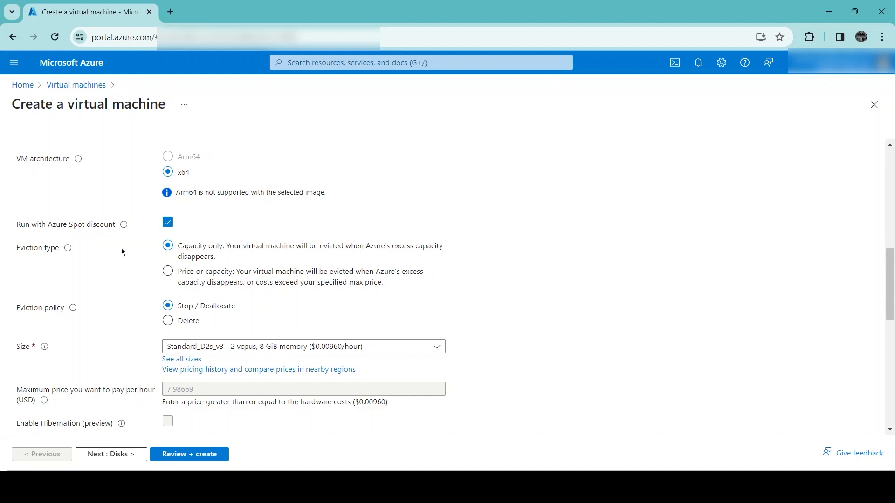
left_click(168, 222)
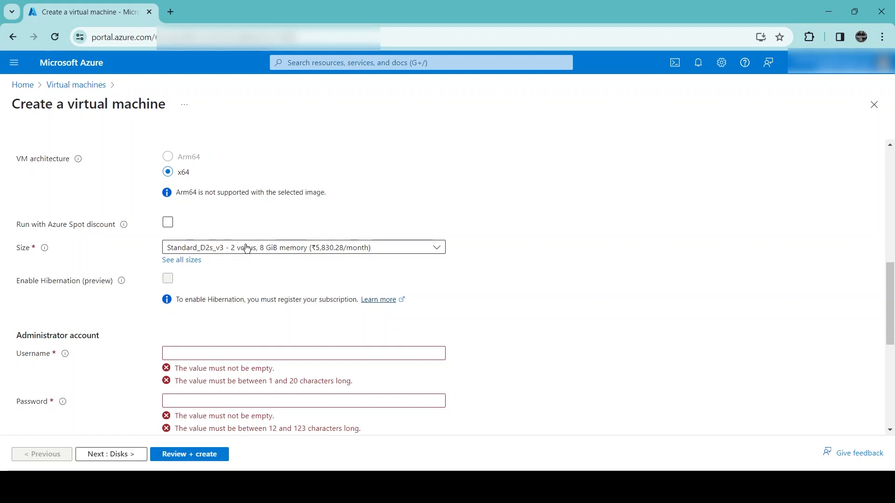
- Compare vCPUs, RAM and monthly costs in the full VM size list and select the B2s size
left_click(184, 259)
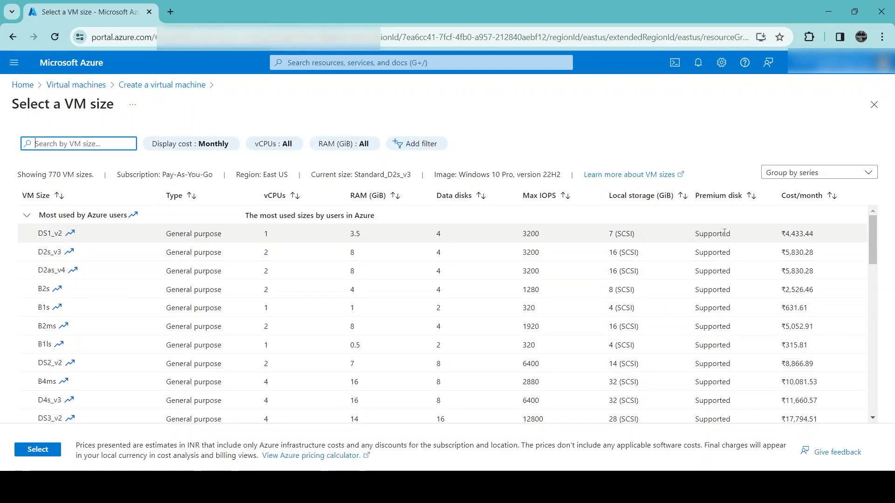
left_click(783, 233)
left_click_drag(782, 233, 815, 236)
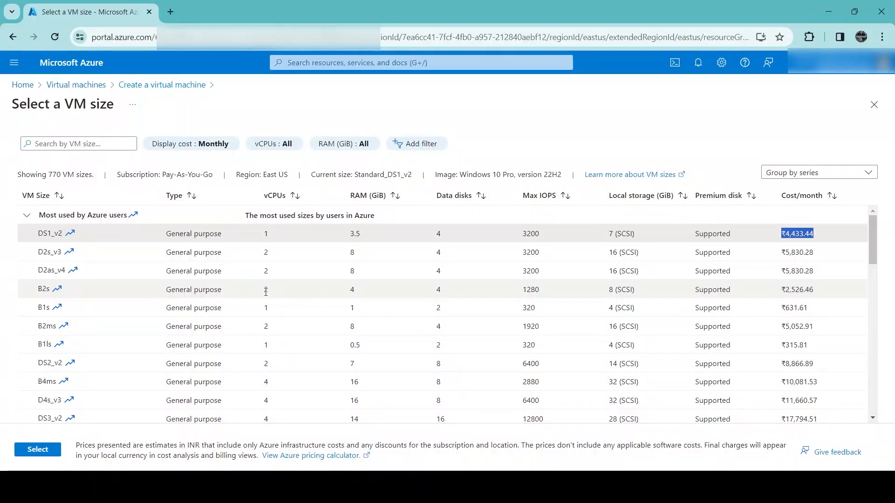
left_click_drag(266, 292, 821, 295)
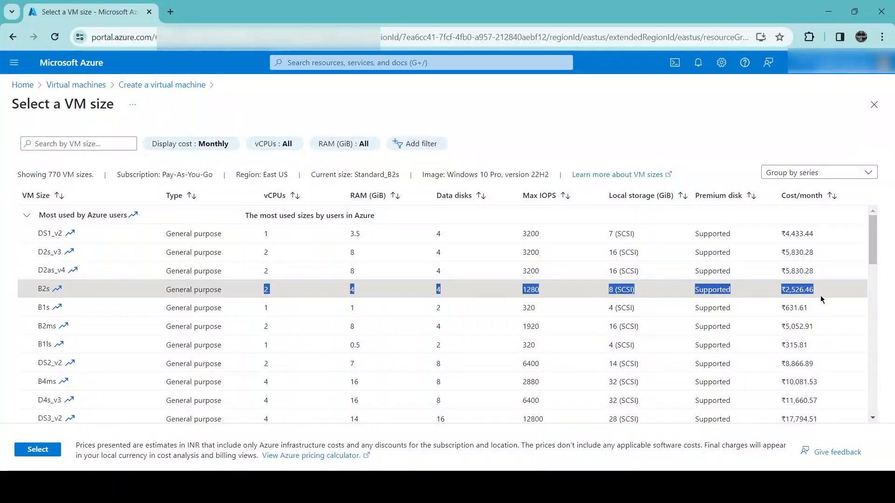
left_click(329, 292)
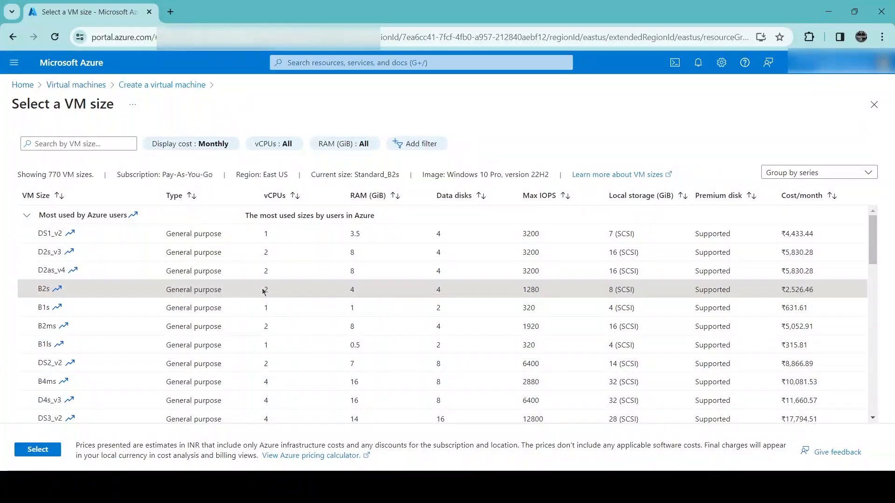
left_click_drag(264, 291, 367, 294)
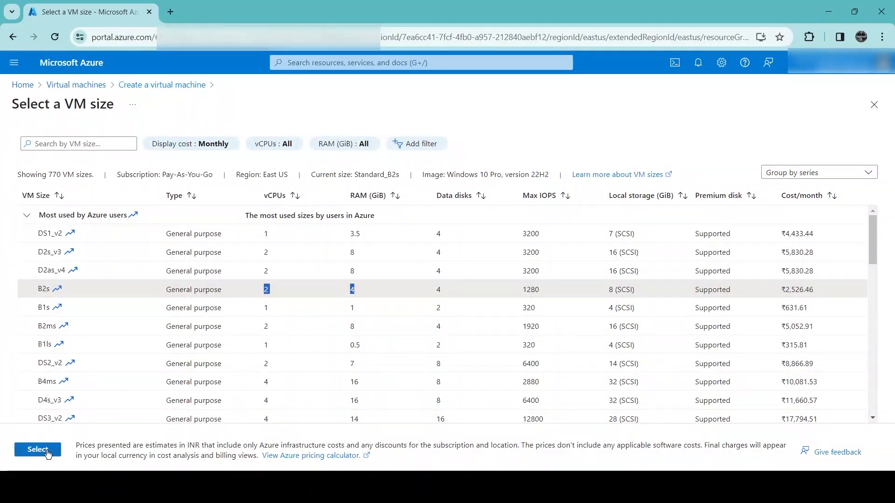
left_click(93, 287)
left_click(38, 449)
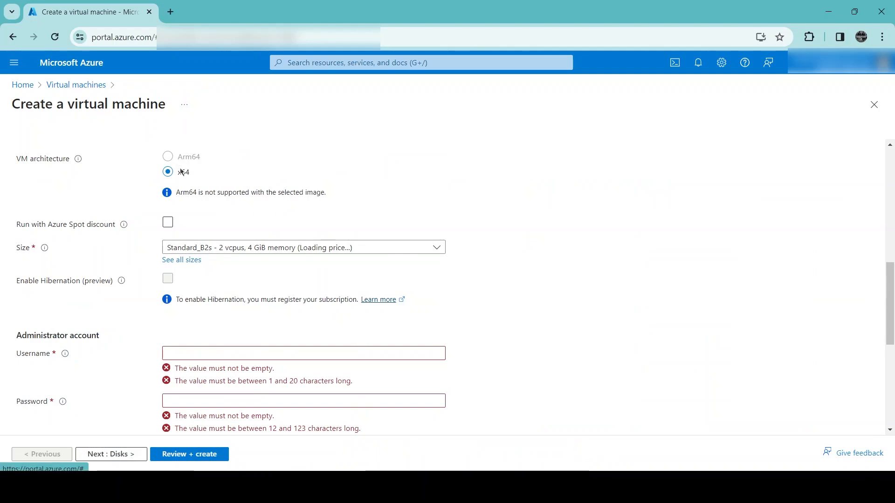
- Examine the Enable Hibernation (preview) option and its subscription registration note
scroll(290, 278, "down", 1)
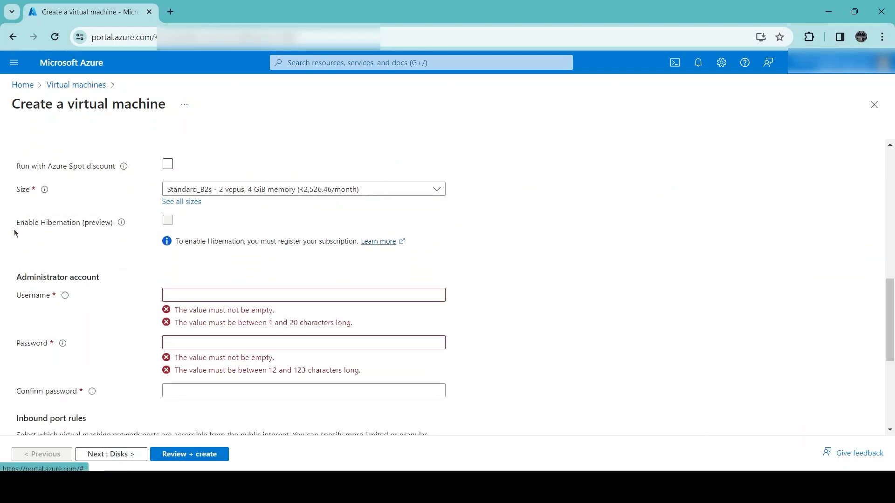
left_click_drag(16, 223, 80, 236)
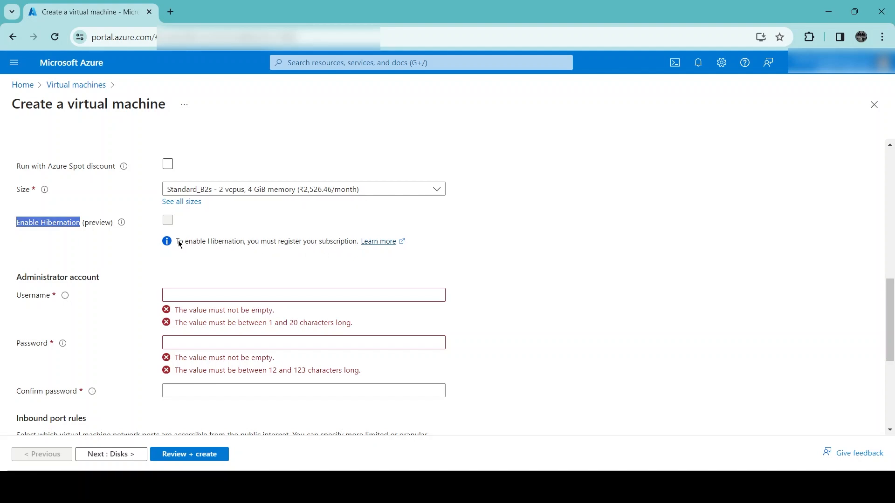
left_click_drag(178, 242, 214, 242)
left_click(145, 228)
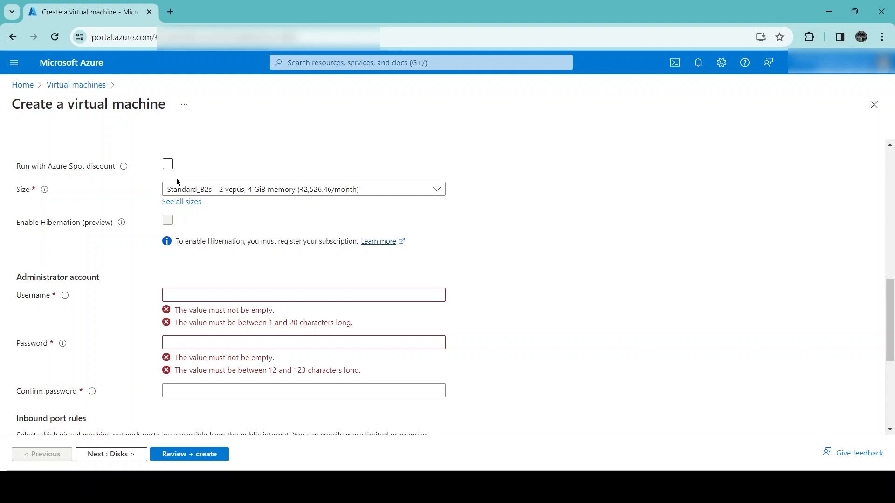
- Set the administrator username to cloudmigration, then enter and confirm the account password
scroll(93, 294, "down", 1)
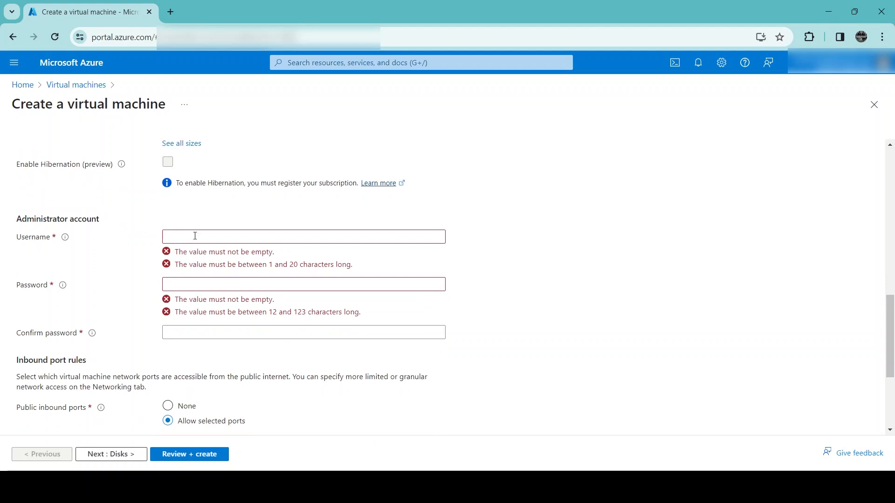
left_click(195, 236)
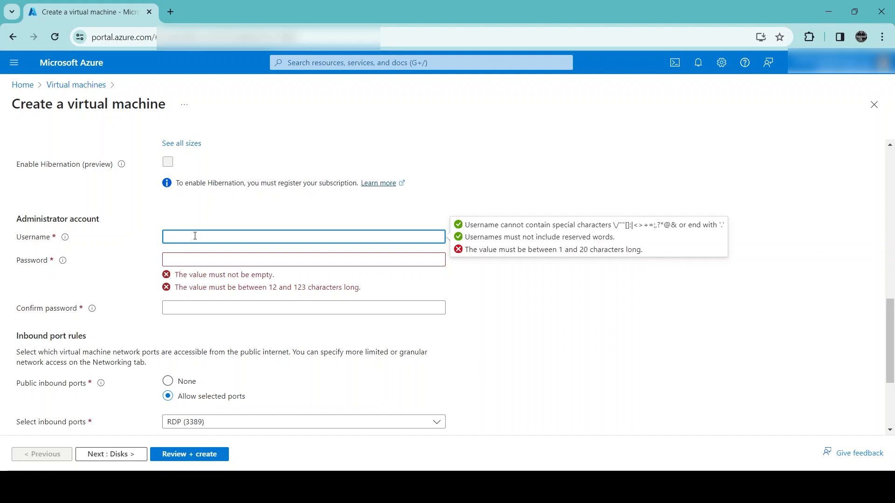
type("cloud")
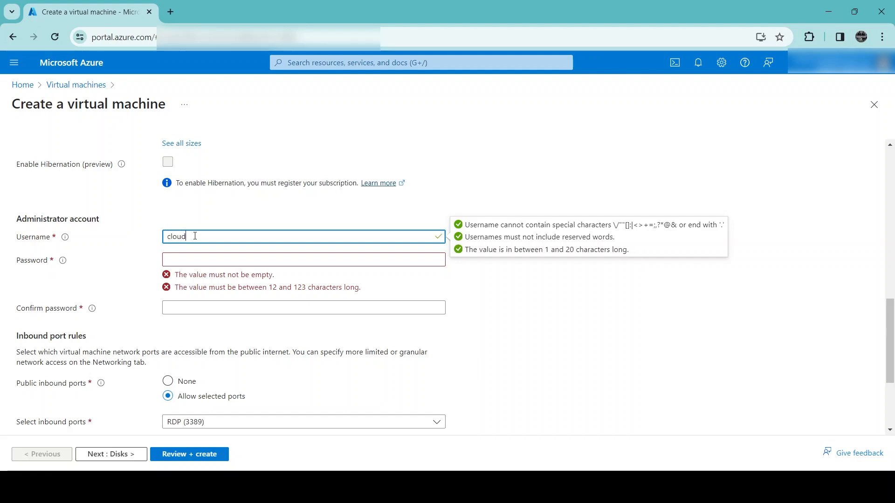
type("migration")
left_click(179, 259)
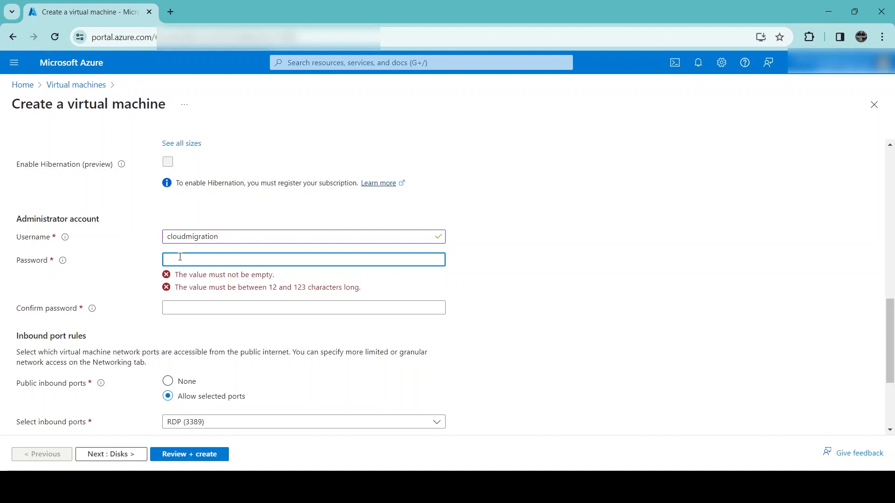
type("C")
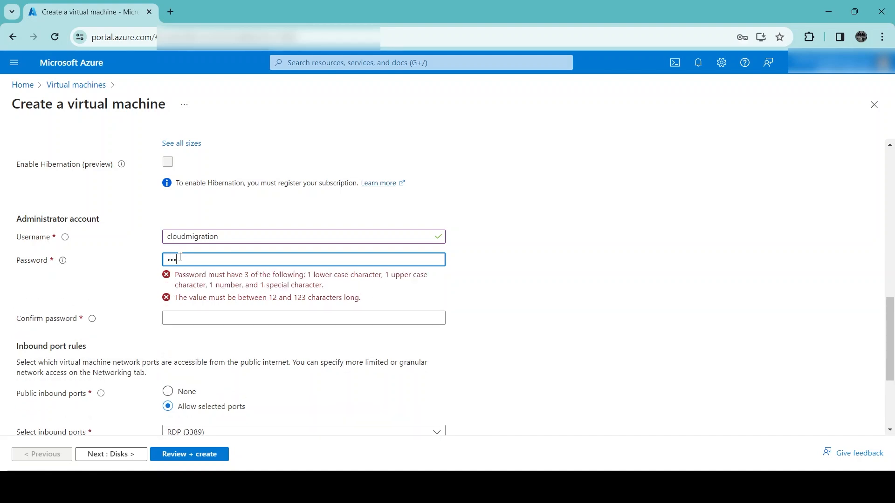
type("••••••••••••")
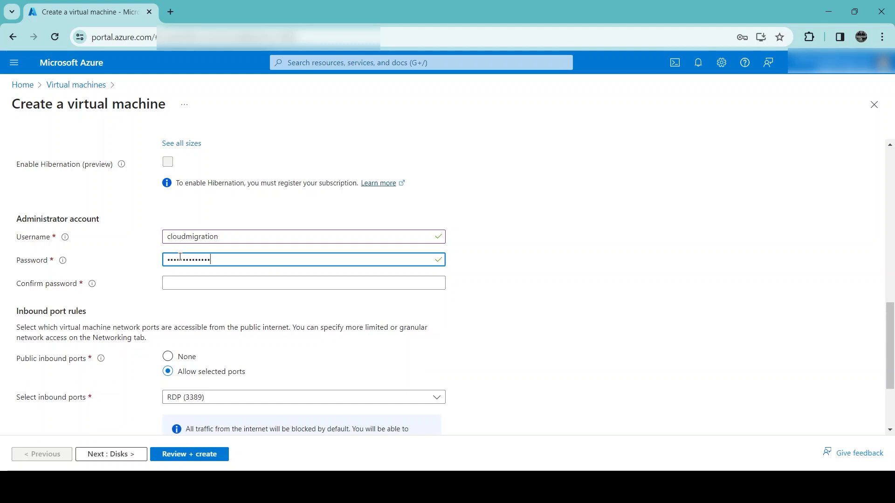
left_click(191, 282)
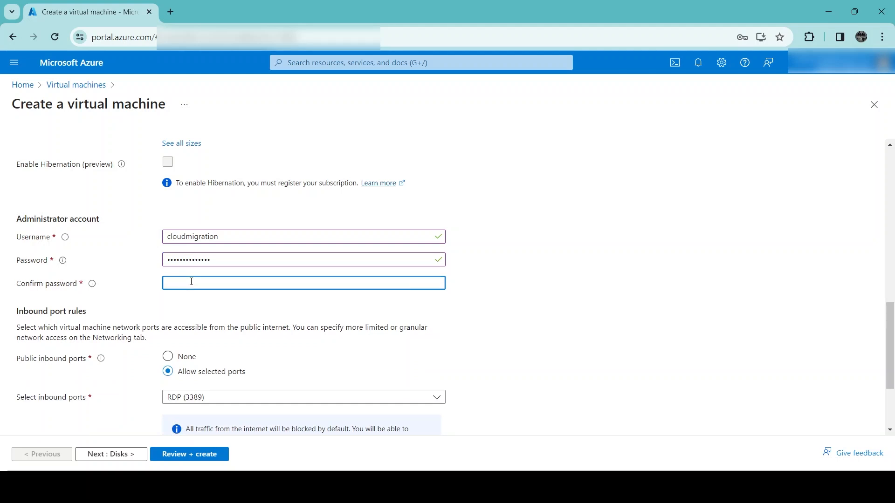
type("••••••••")
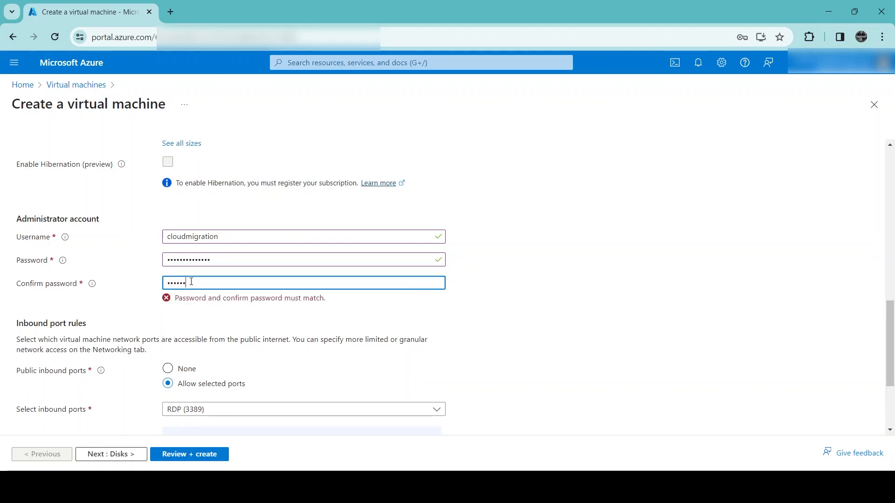
type("••••••")
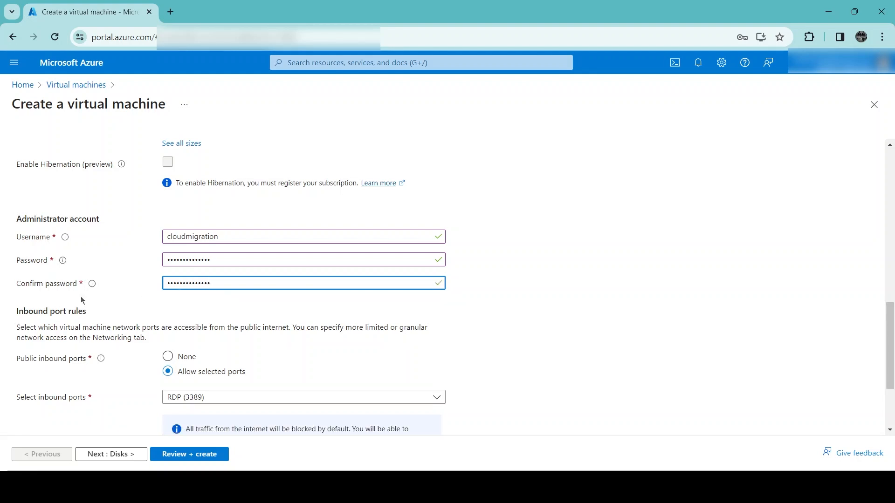
left_click(257, 327)
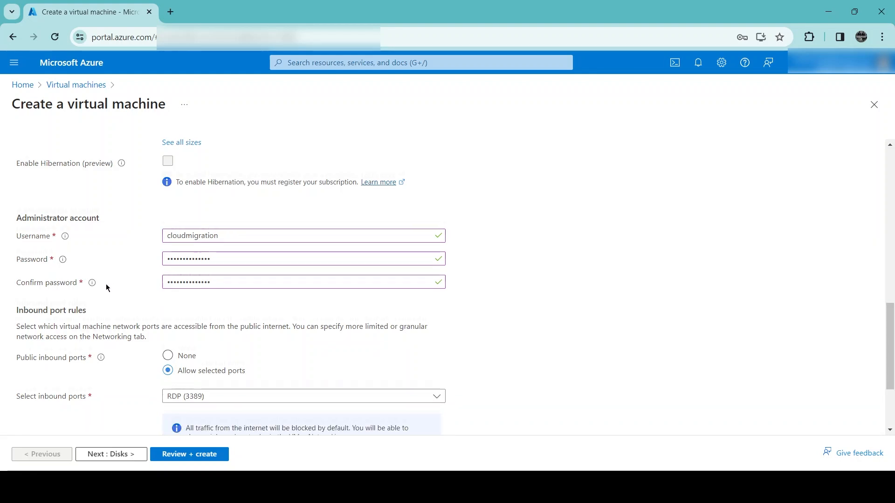
- Review the available public inbound ports, keeping only RDP (3389) selected
scroll(102, 284, "down", 3)
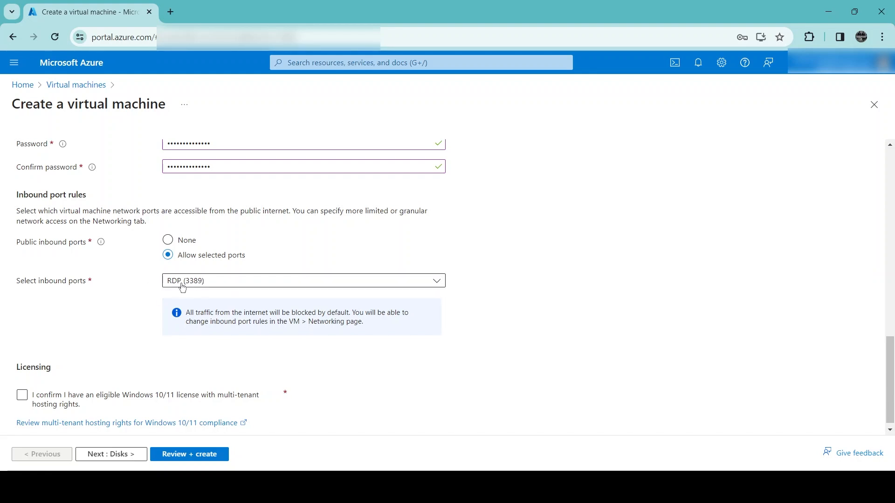
left_click(201, 282)
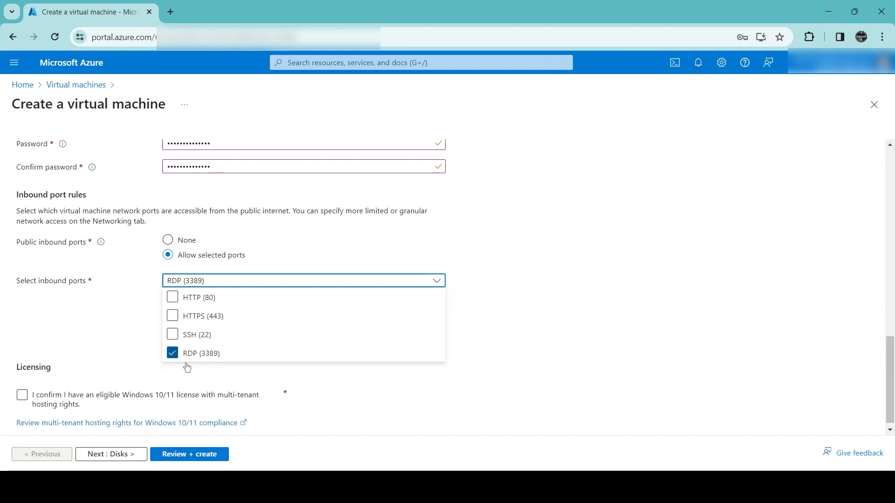
left_click(120, 292)
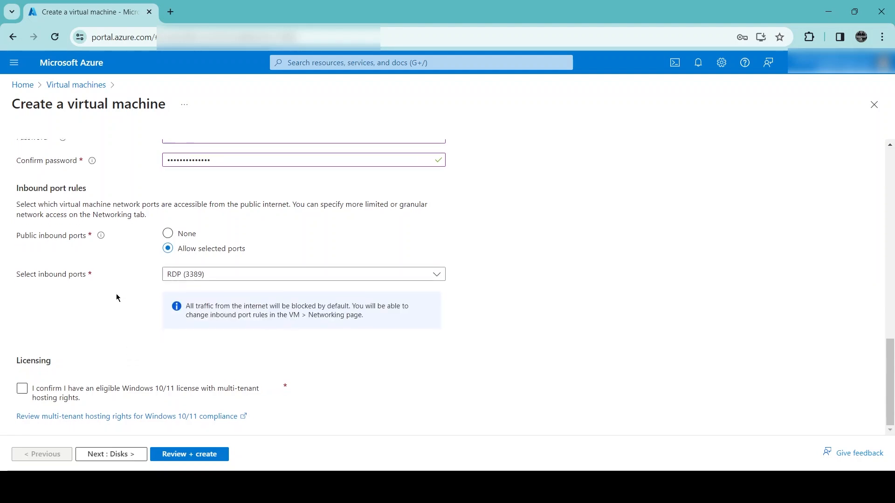
- Confirm the eligible Windows 10/11 license and continue to the Disks settings, dismissing the offer to save the password
left_click(34, 390)
left_click(21, 390)
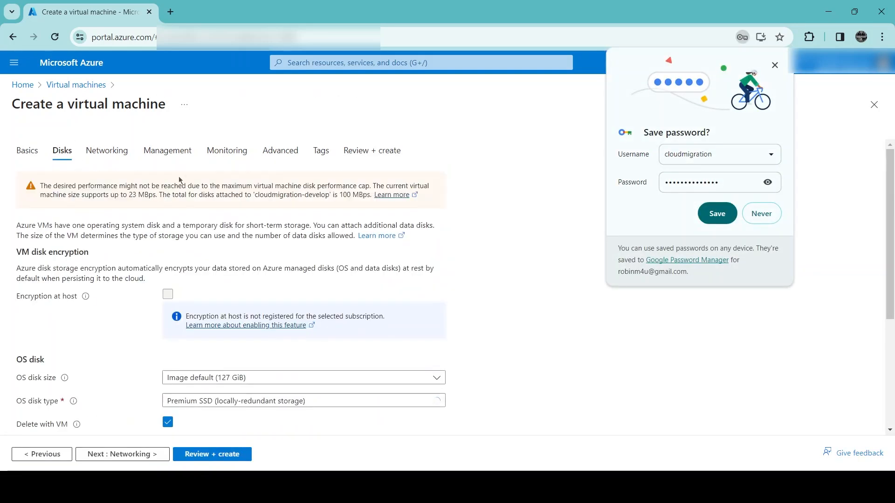
left_click(776, 68)
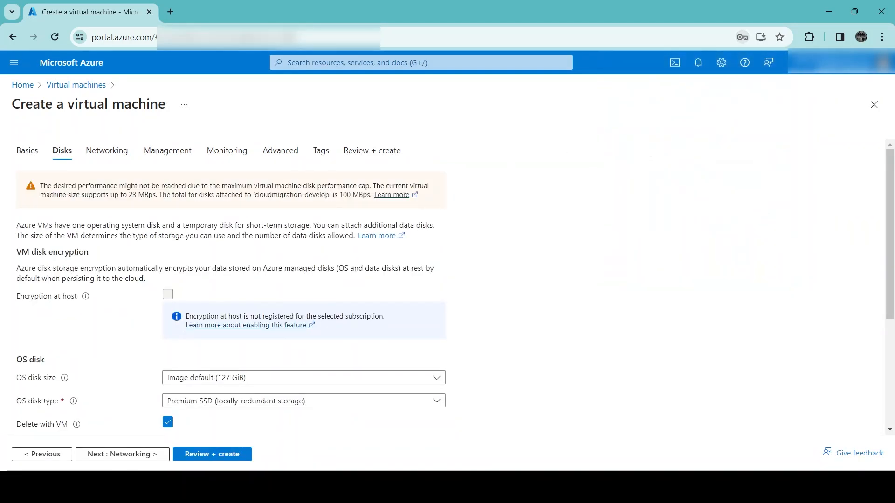
- Examine the Encryption at host option and its registration note under VM disk encryption
scroll(49, 248, "down", 2)
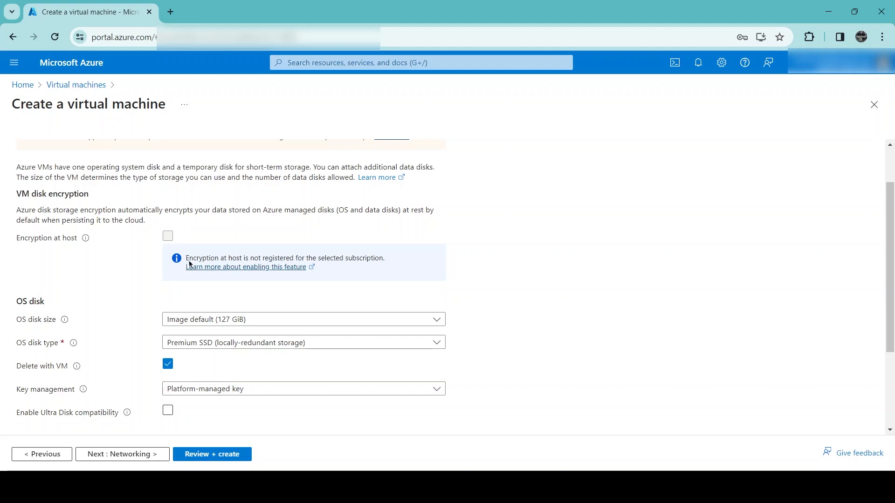
left_click_drag(187, 262, 297, 260)
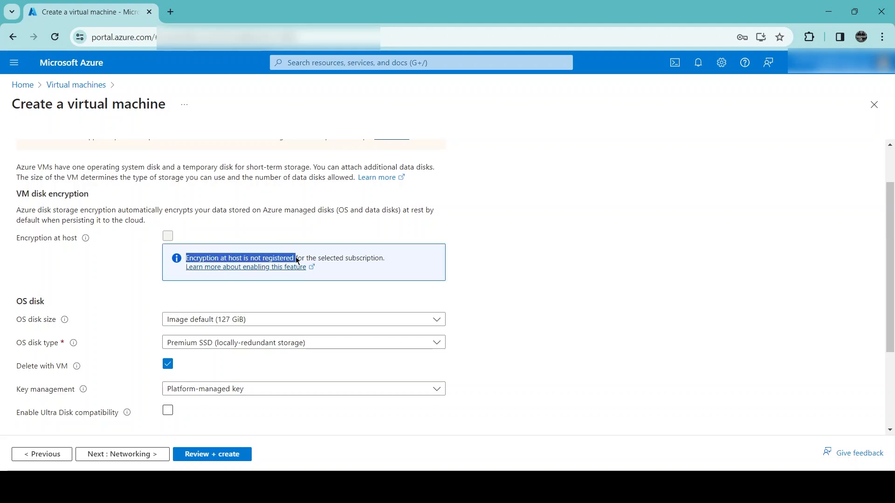
left_click(159, 276)
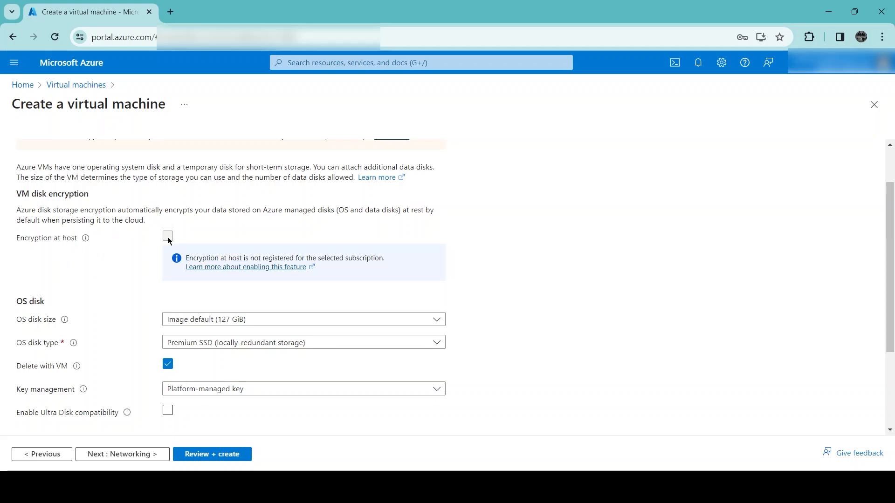
- Keep the OS disk size at Image default (127 GiB) and set the OS disk type to locally-redundant Standard HDD
scroll(231, 256, "down", 1)
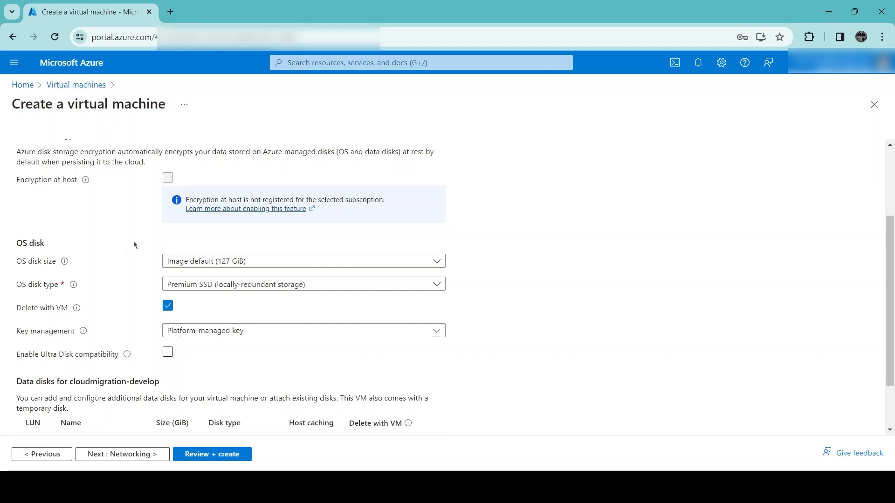
scroll(134, 243, "down", 1)
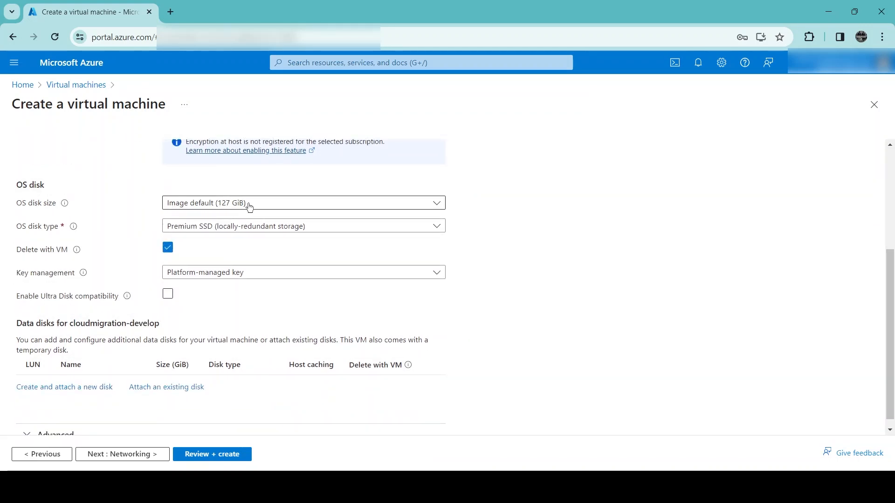
left_click(268, 205)
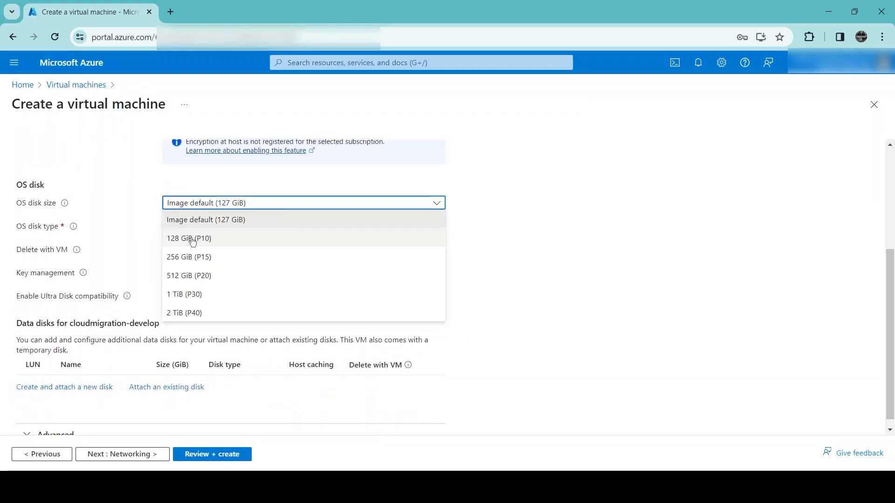
left_click(238, 219)
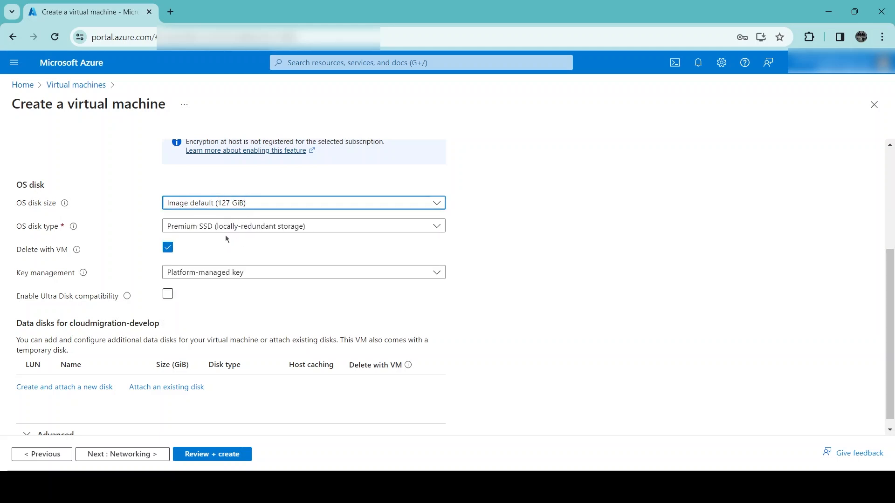
left_click(250, 231)
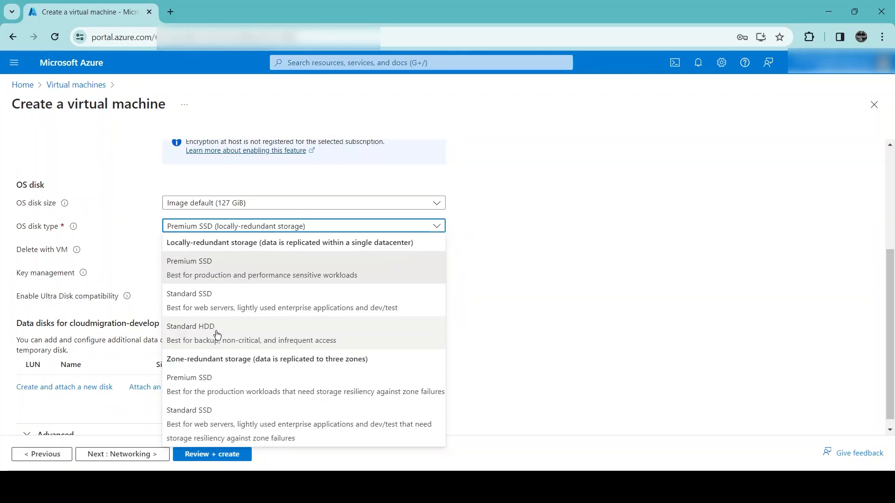
left_click(217, 333)
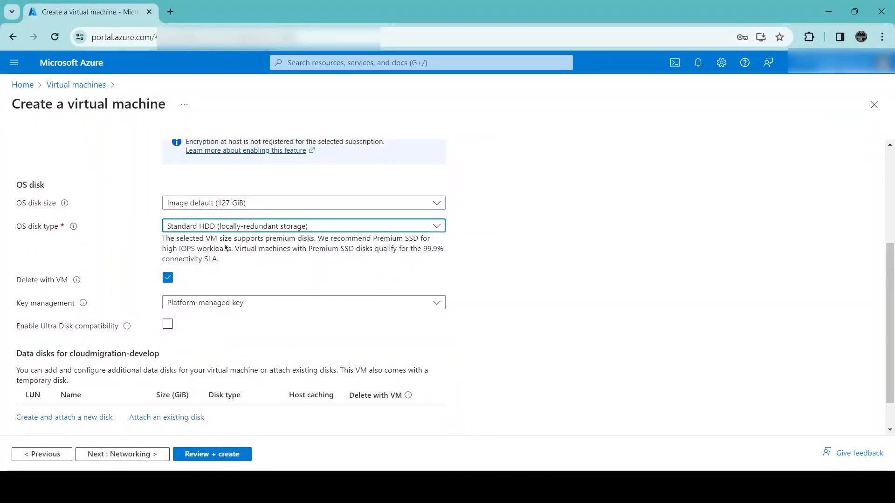
left_click(248, 257)
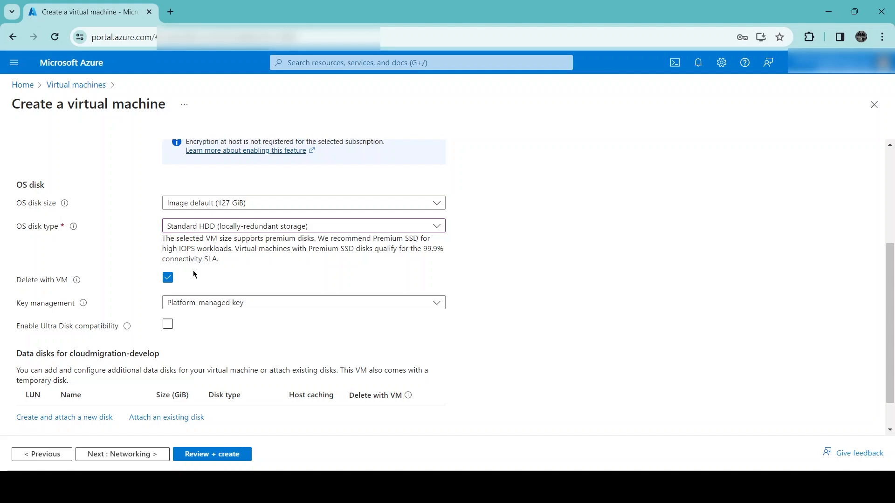
- Clear the Delete with VM option for the OS disk and select it again
left_click(167, 282)
left_click(166, 281)
- Examine the Data disks section for cloudmigration-develop and review the disk performance, encryption and OS disk settings
scroll(167, 261, "down", 1)
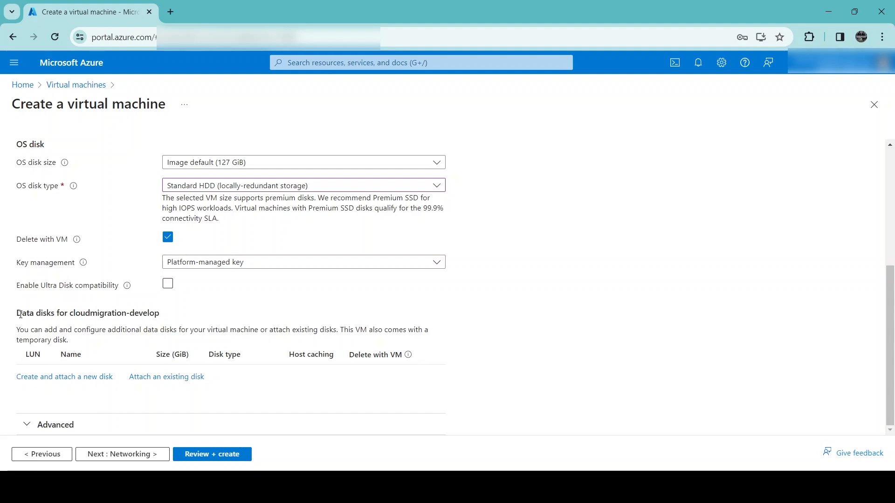
left_click_drag(17, 313, 186, 306)
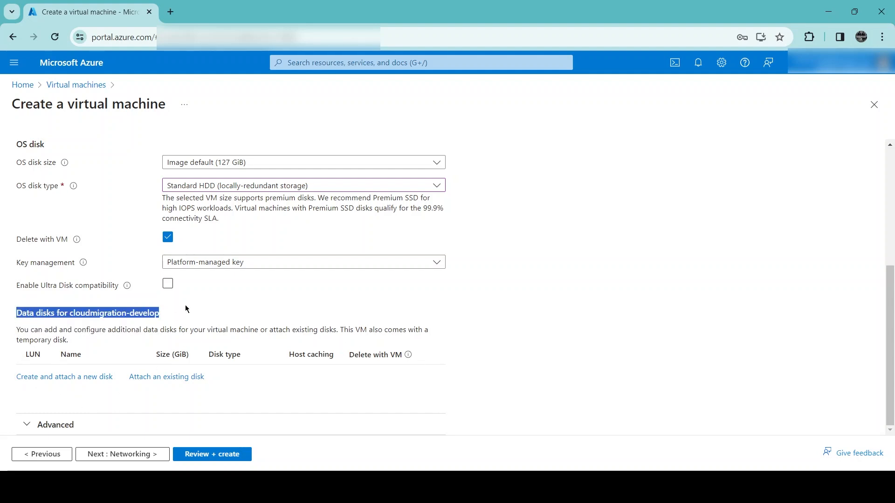
left_click(220, 318)
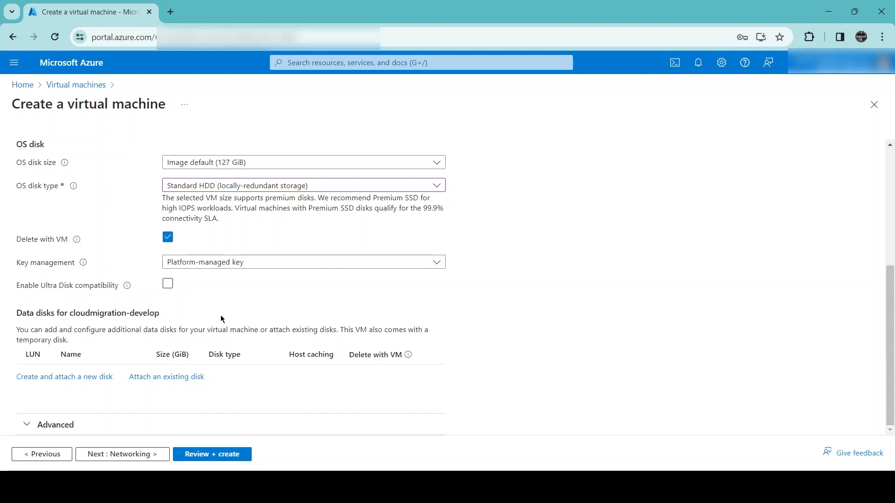
scroll(221, 315, "up", 5)
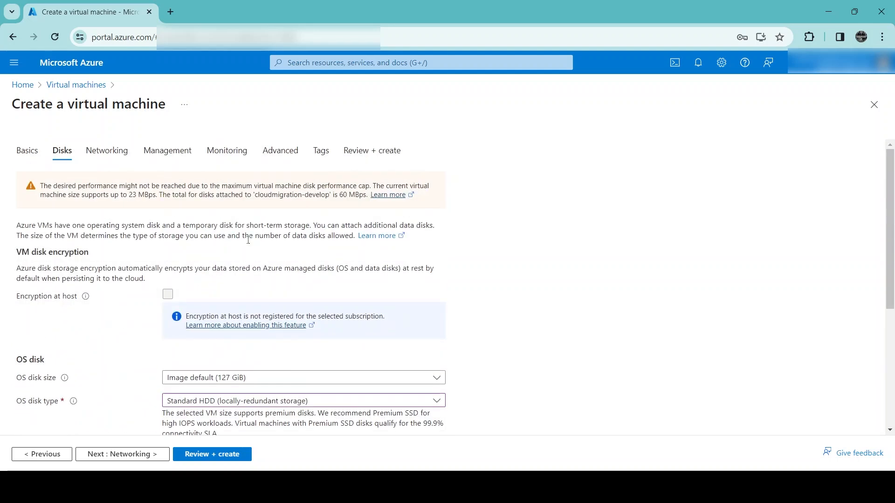
scroll(222, 239, "down", 1)
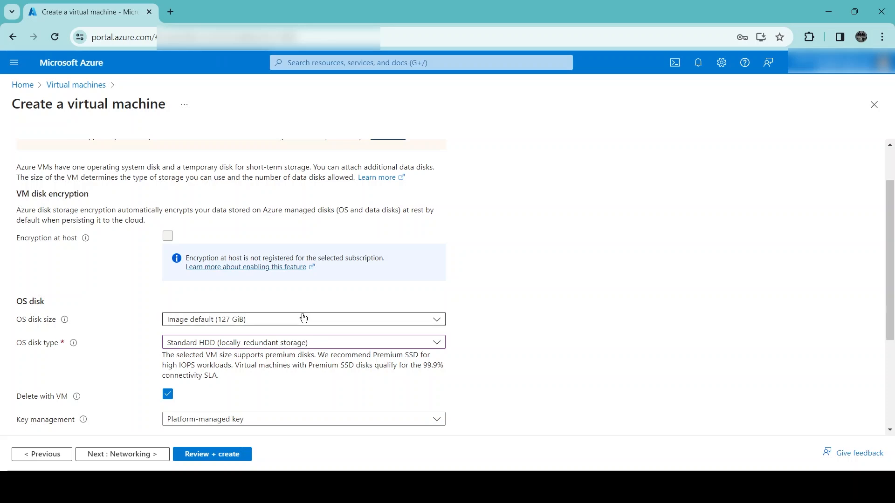
scroll(304, 318, "down", 3)
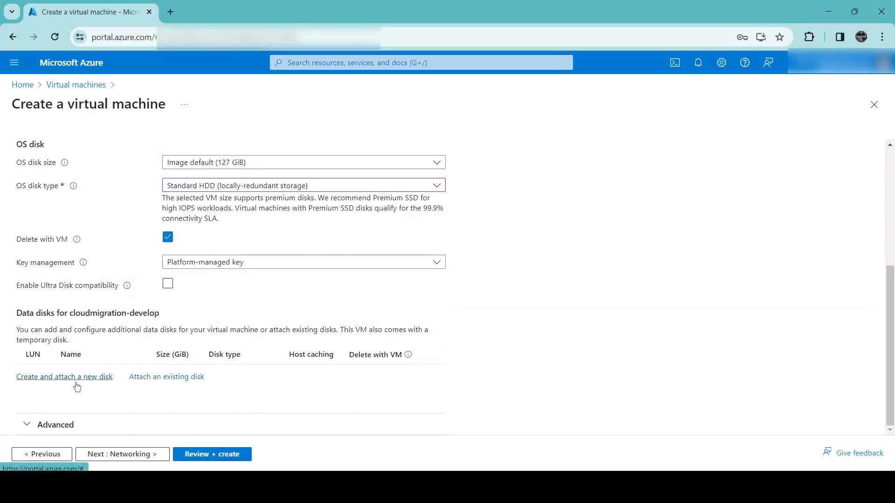
- Open the form for creating and attaching a new data disk, examine its default size and storage type, and close it without adding a disk
left_click(68, 379)
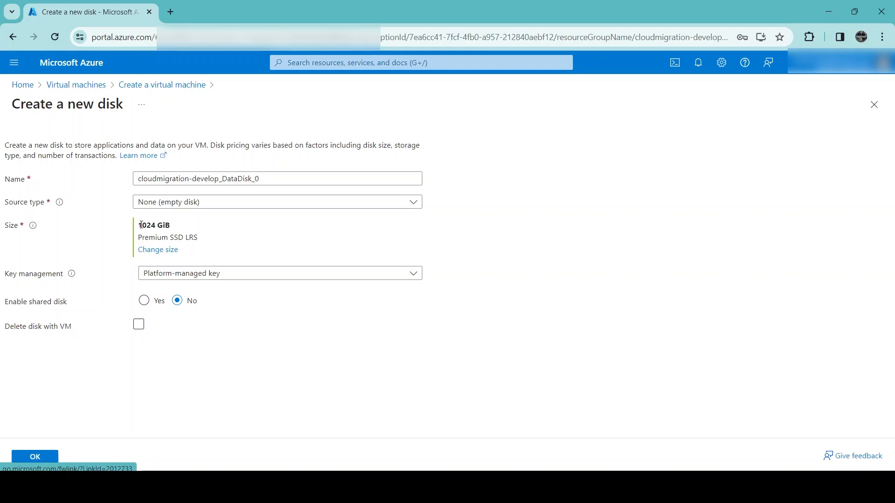
left_click_drag(138, 225, 157, 226)
left_click(193, 223)
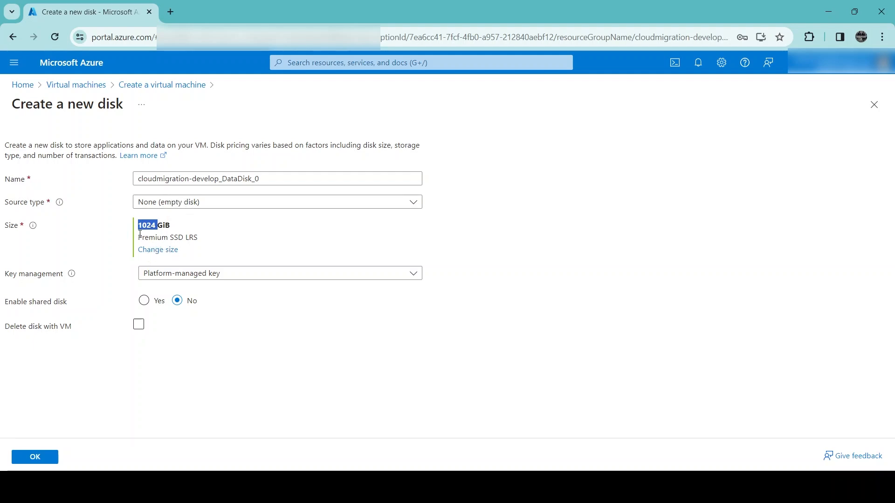
left_click_drag(138, 238, 205, 238)
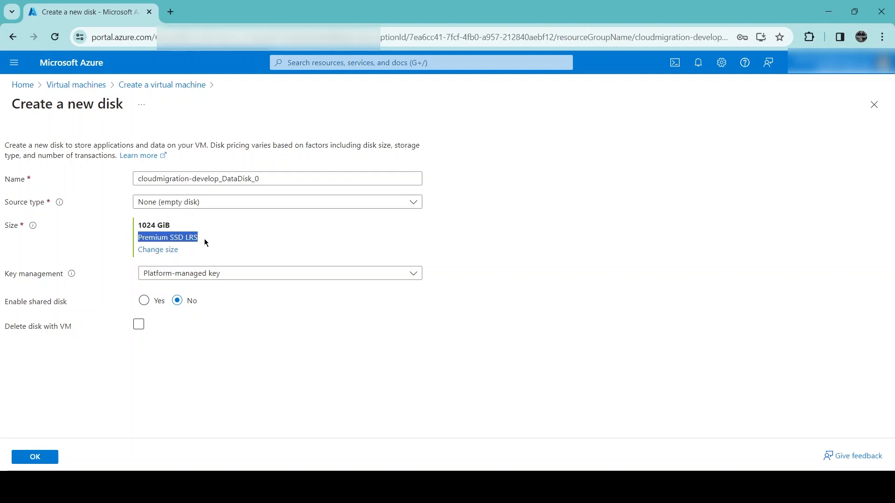
left_click(176, 234)
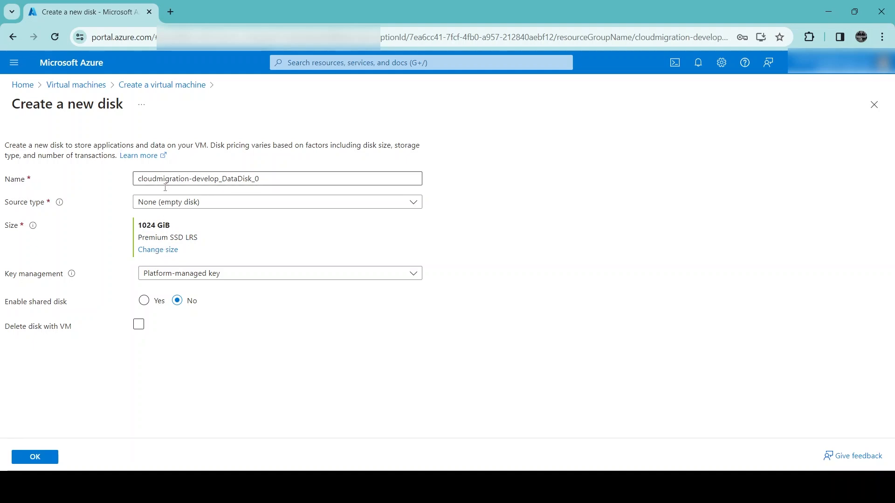
left_click(878, 110)
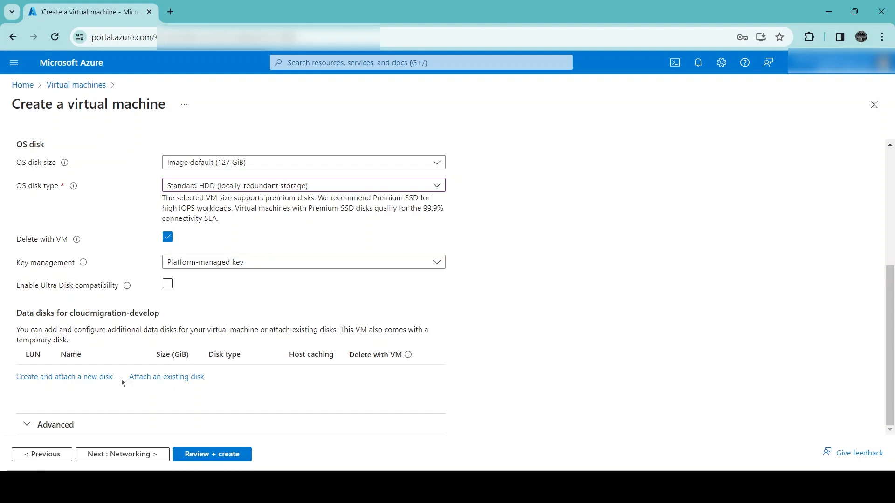
- Continue to the Networking settings and choose cloudmigration-development as the virtual network
scroll(162, 291, "up", 5)
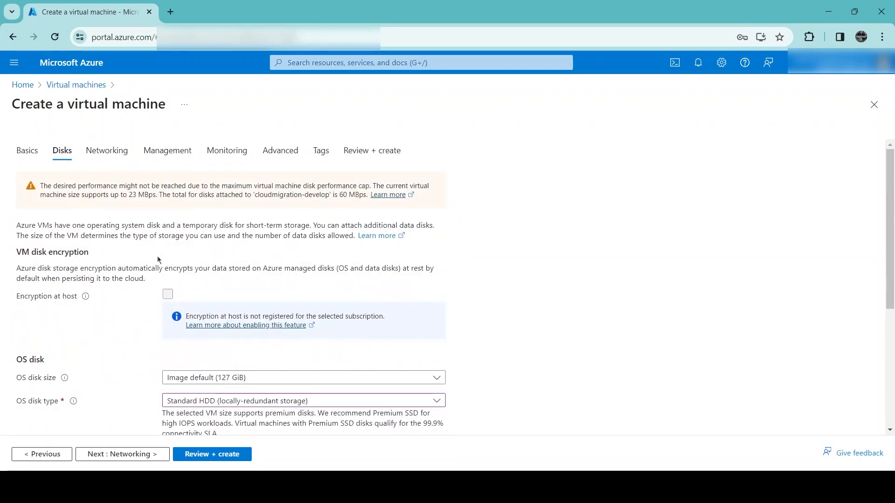
left_click(136, 455)
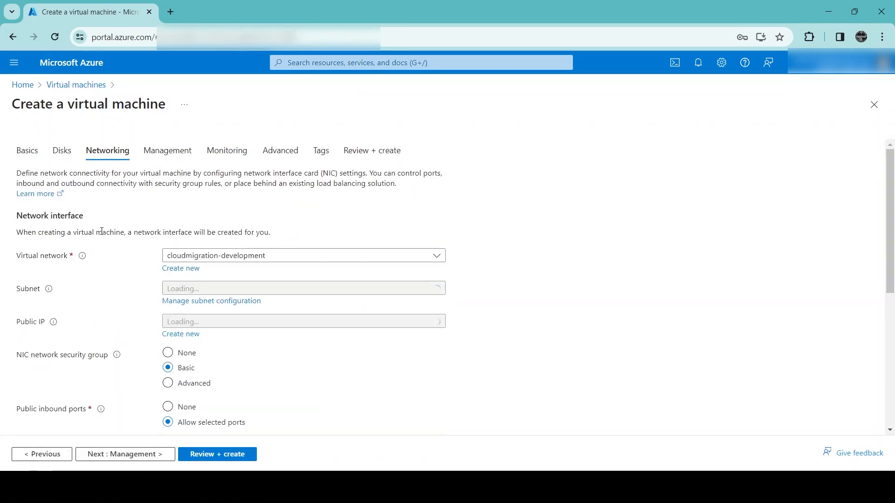
scroll(216, 218, "down", 3)
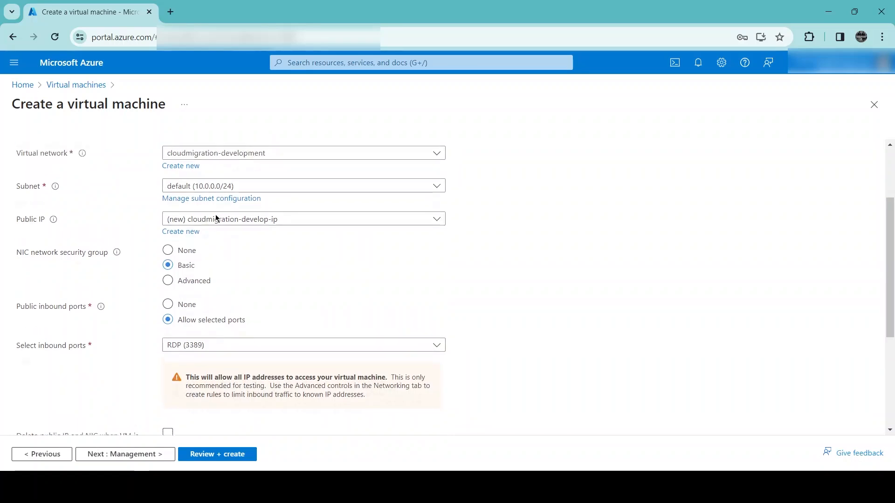
scroll(216, 218, "up", 3)
left_click(224, 256)
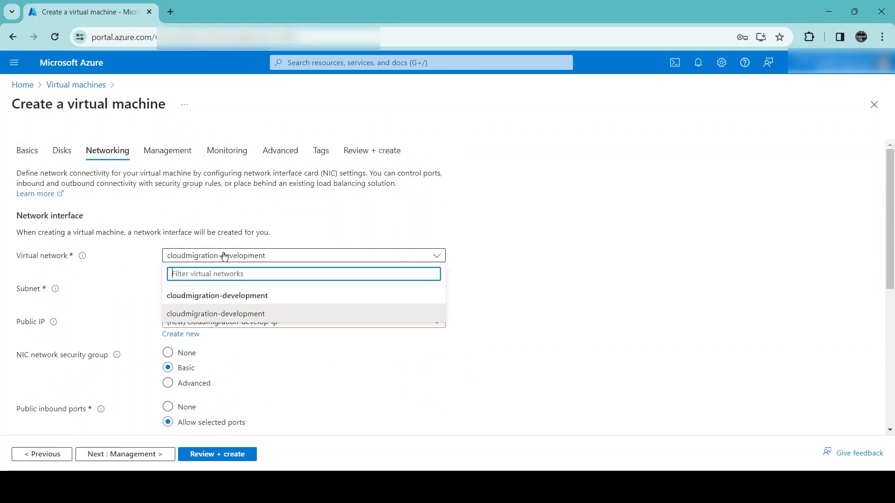
left_click(249, 312)
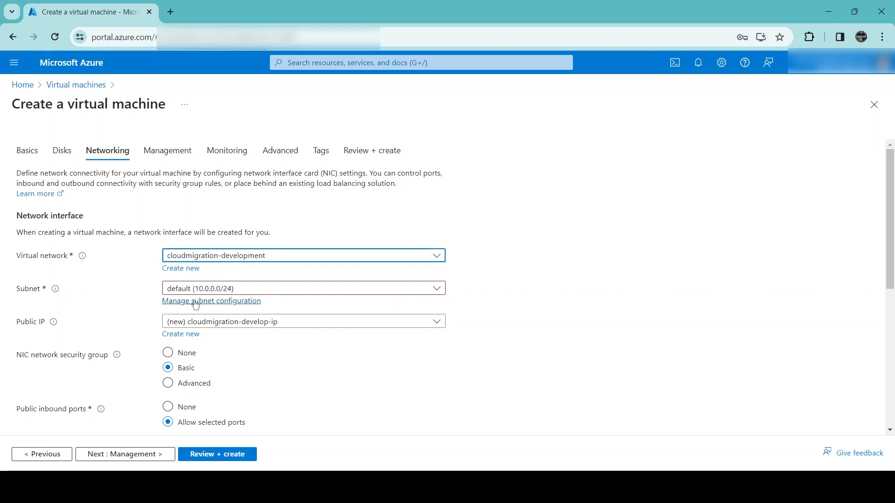
- Review the public IP and inbound port settings and enable deletion of the public IP and NIC when the VM is deleted
scroll(279, 301, "down", 1)
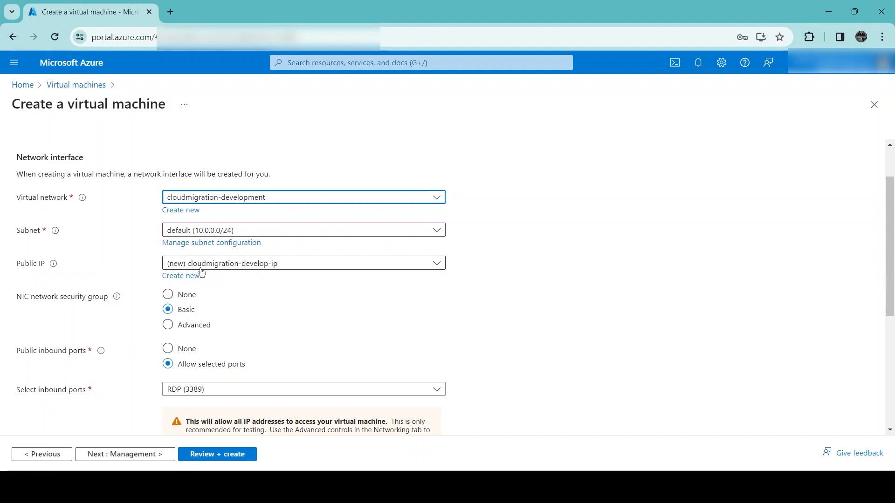
mouse_move(53, 264)
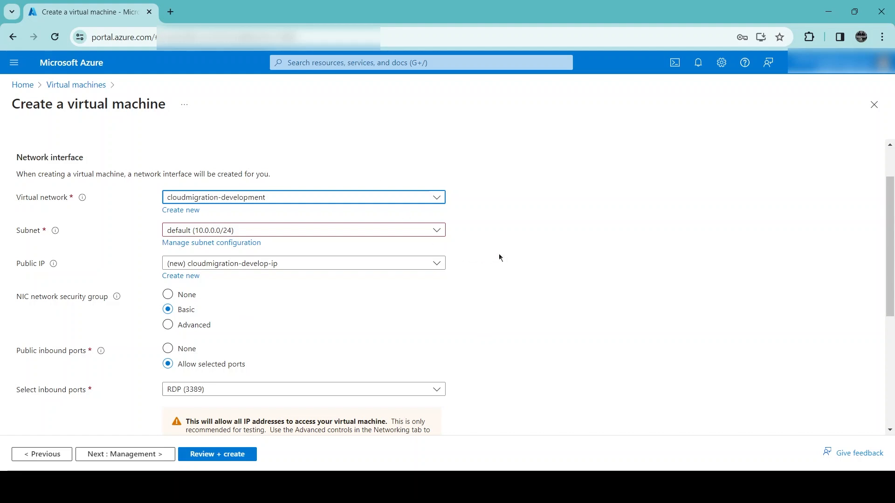
scroll(326, 307, "down", 1)
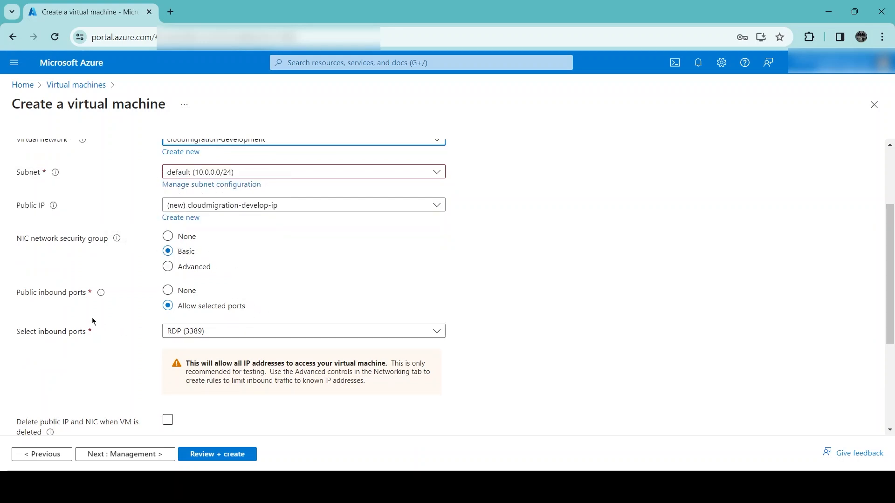
scroll(219, 303, "down", 1)
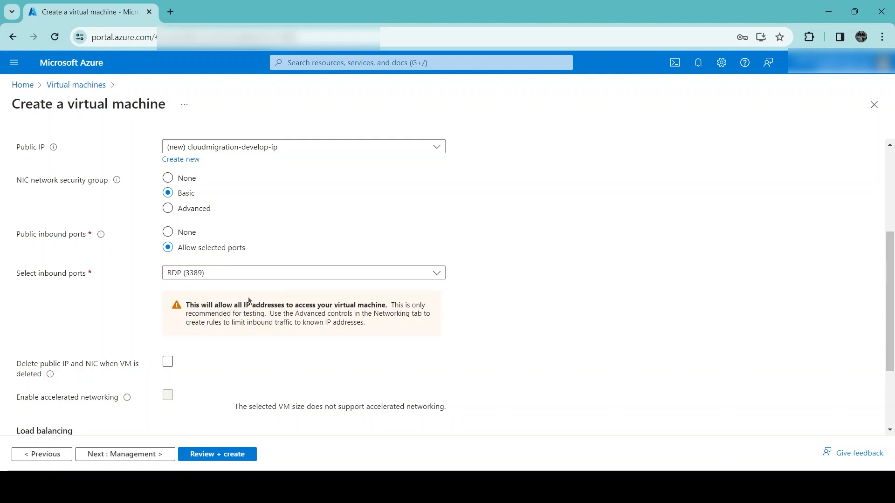
scroll(234, 331, "down", 1)
left_click(192, 305)
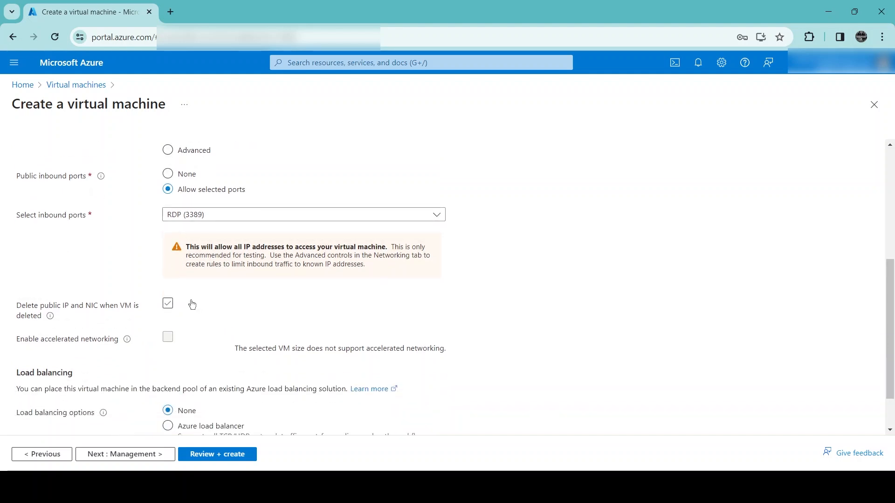
scroll(308, 257, "down", 1)
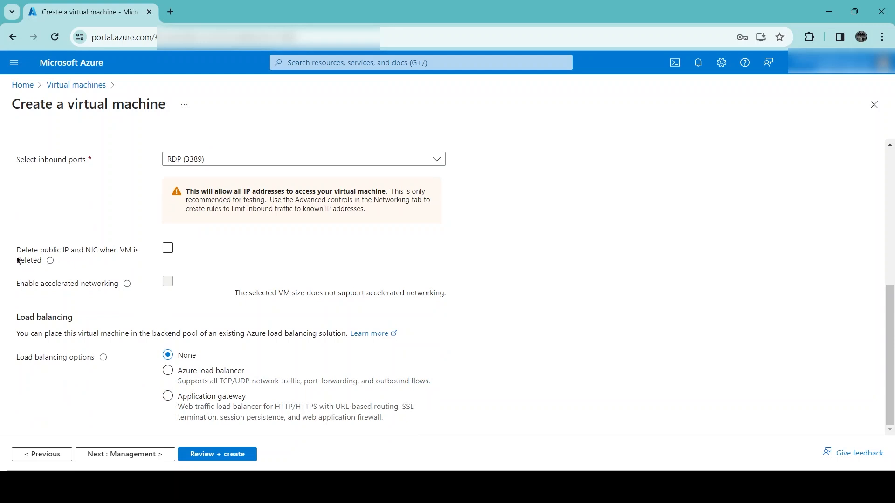
left_click_drag(17, 252, 44, 260)
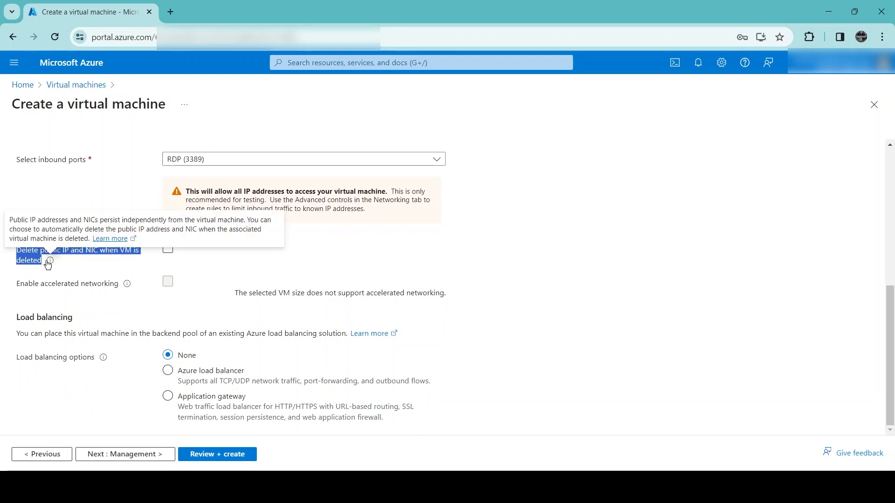
left_click(116, 270)
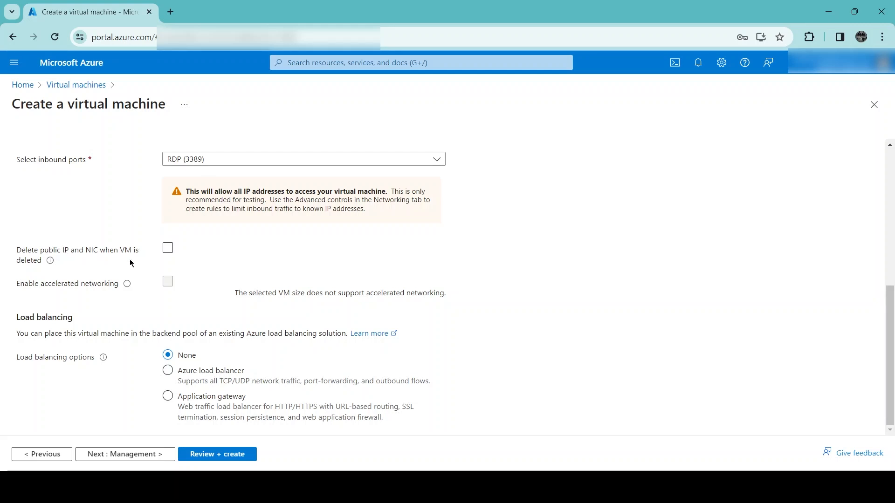
left_click(167, 249)
- Continue to the Management settings and clear the Enable basic plan for free option under Microsoft Defender for Cloud
left_click_drag(17, 285, 95, 289)
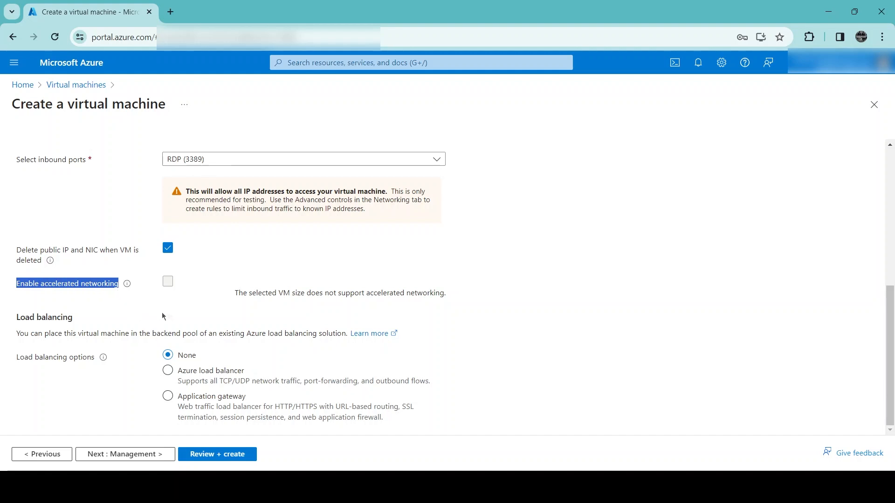
left_click(193, 308)
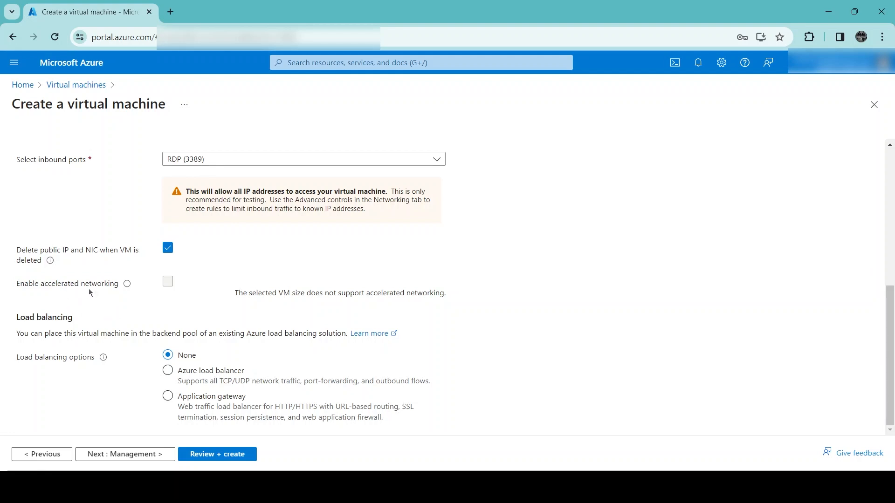
scroll(133, 292, "up", 7)
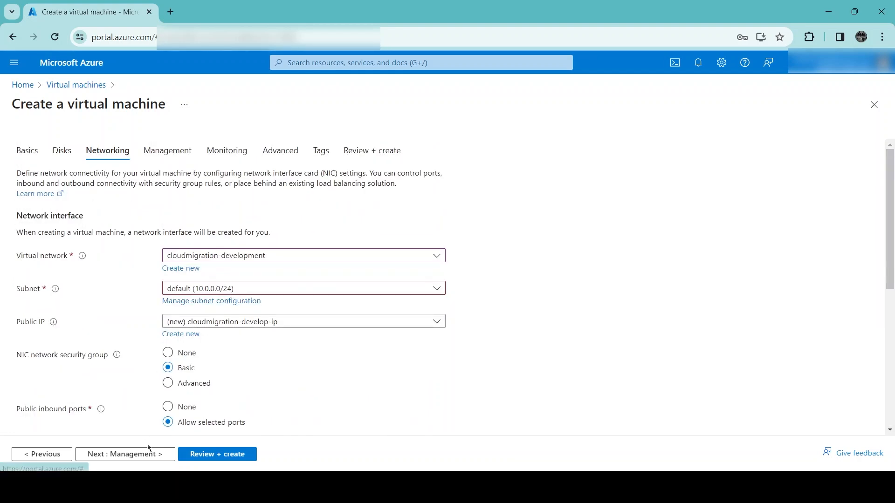
left_click(145, 461)
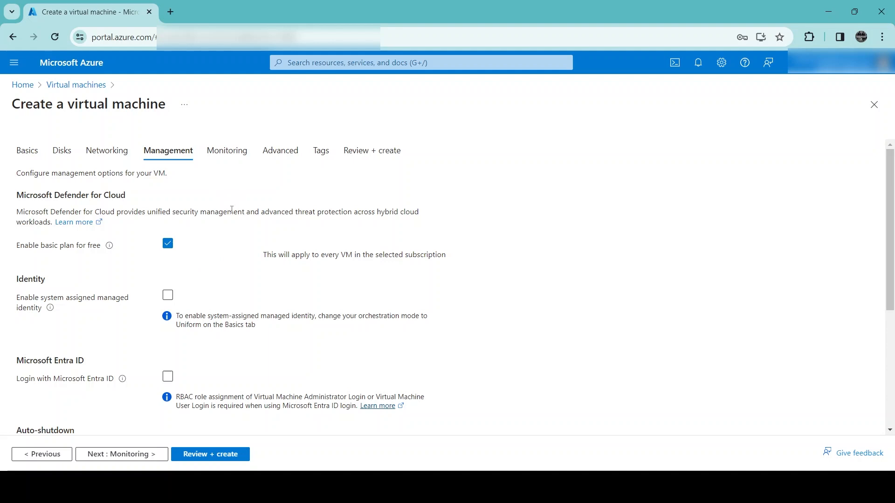
left_click(169, 251)
scroll(186, 277, "down", 1)
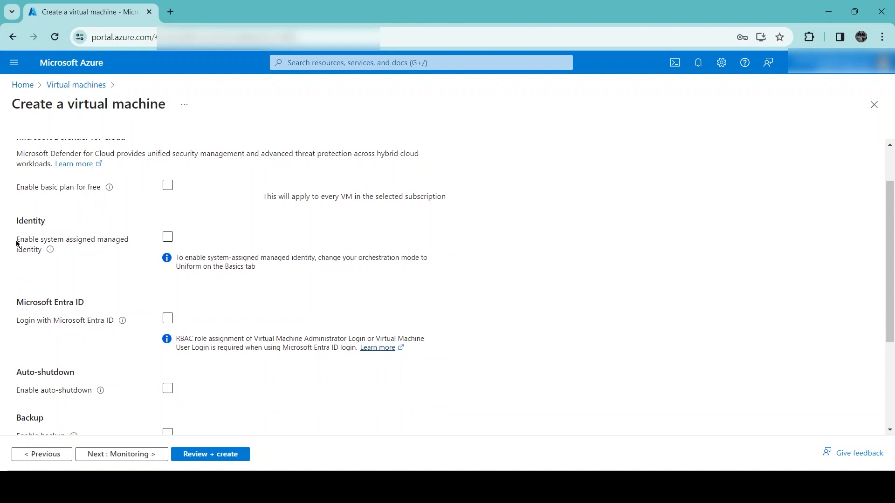
- Examine the system assigned managed identity option and the Login with Microsoft Entra ID option
left_click_drag(16, 243, 96, 256)
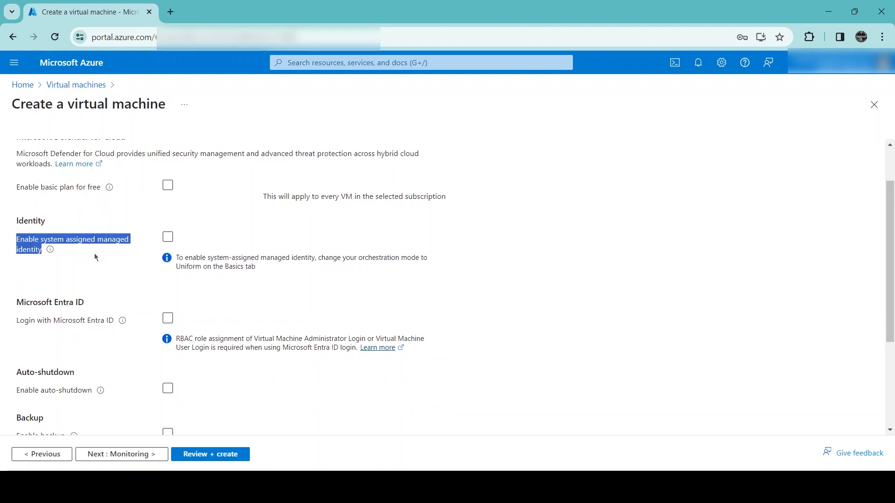
left_click(105, 285)
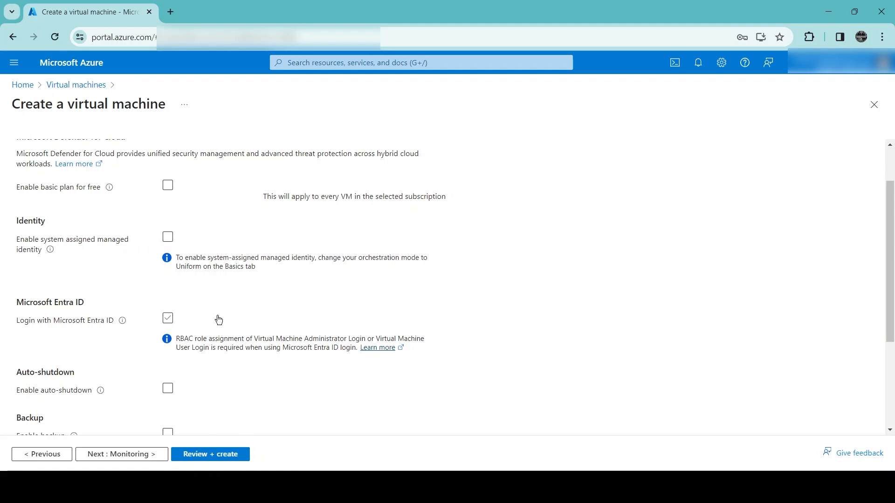
scroll(219, 317, "down", 2)
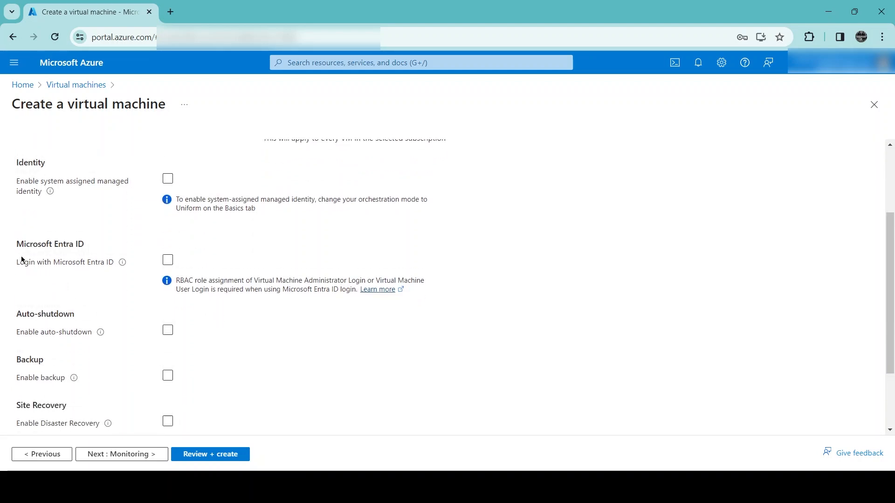
left_click_drag(21, 264, 60, 268)
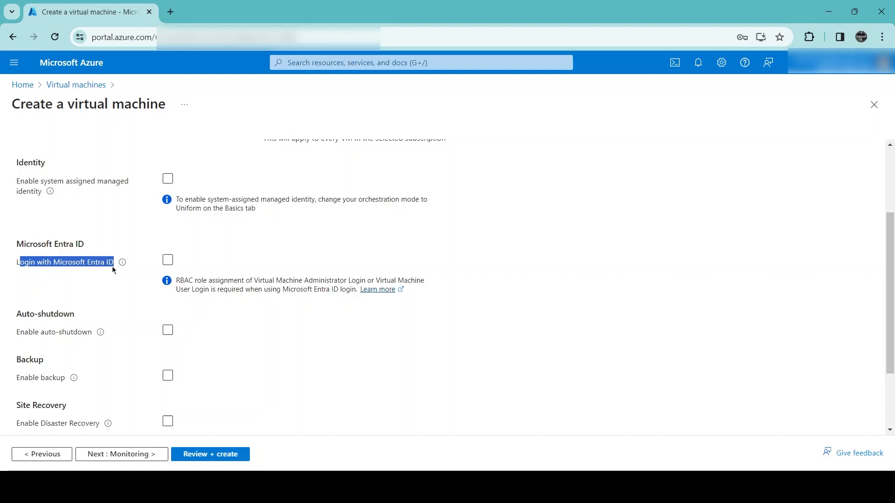
left_click(110, 285)
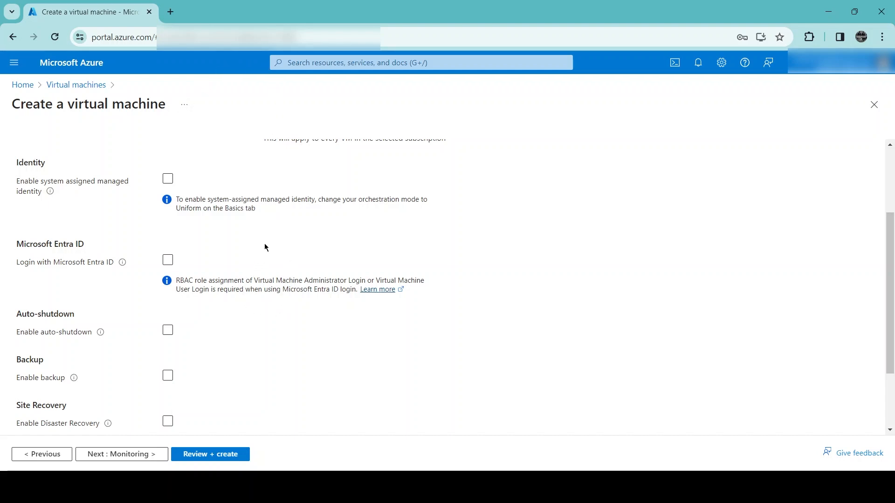
- Select the Login with Microsoft Entra ID option and clear it again
left_click(169, 261)
left_click(168, 261)
left_click(168, 261)
left_click(167, 262)
scroll(233, 340, "down", 1)
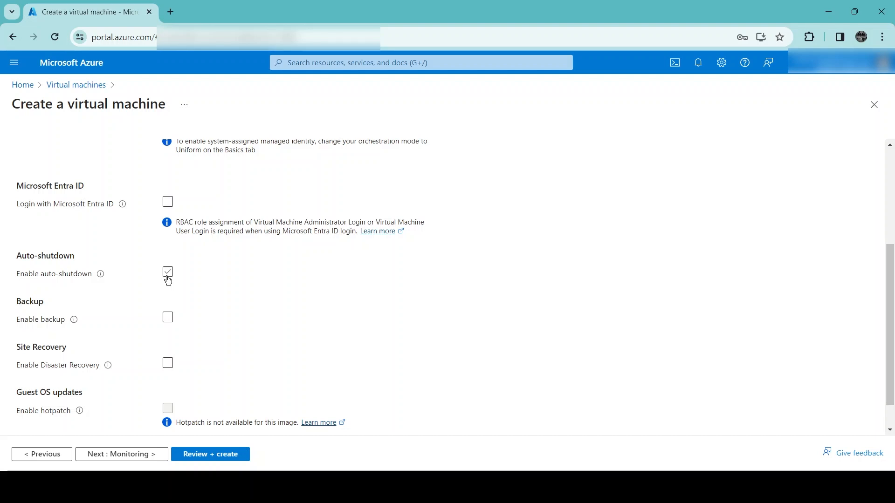
- Examine the auto-shutdown, backup, disaster recovery and hotpatch options, leaving them all cleared
left_click(168, 273)
mouse_move(75, 325)
scroll(148, 326, "down", 1)
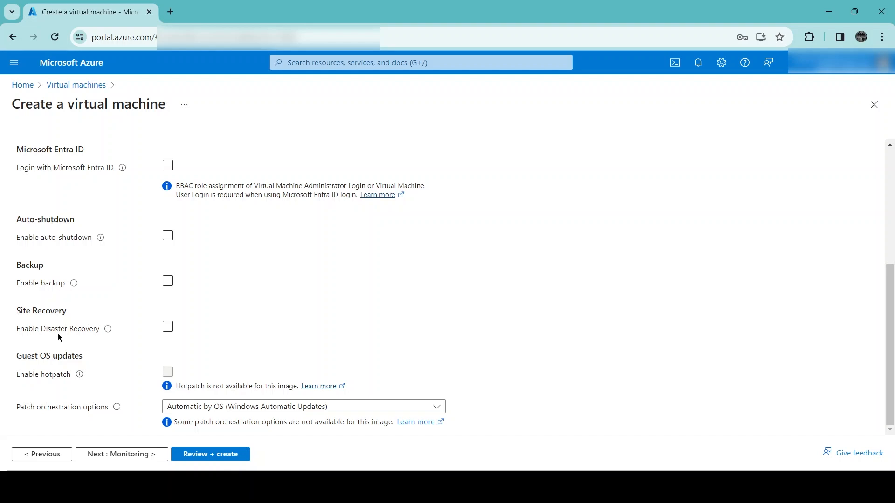
left_click(168, 328)
left_click(171, 282)
left_click_drag(16, 376, 78, 387)
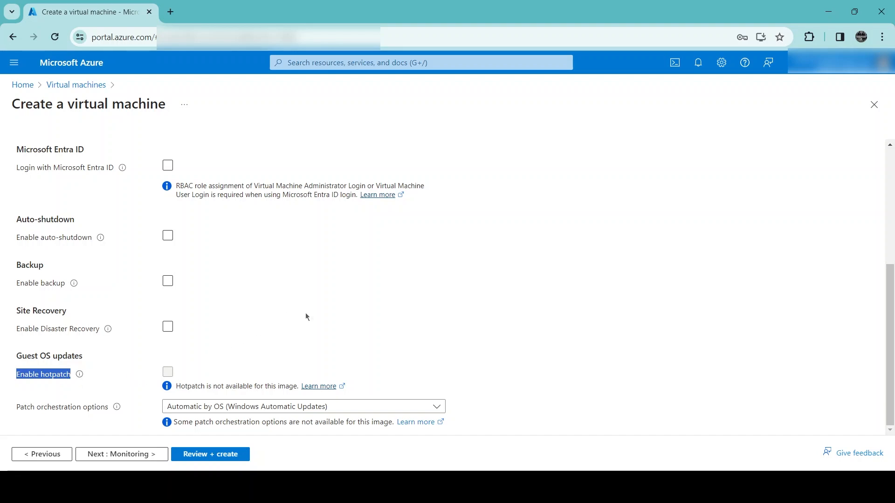
left_click(319, 323)
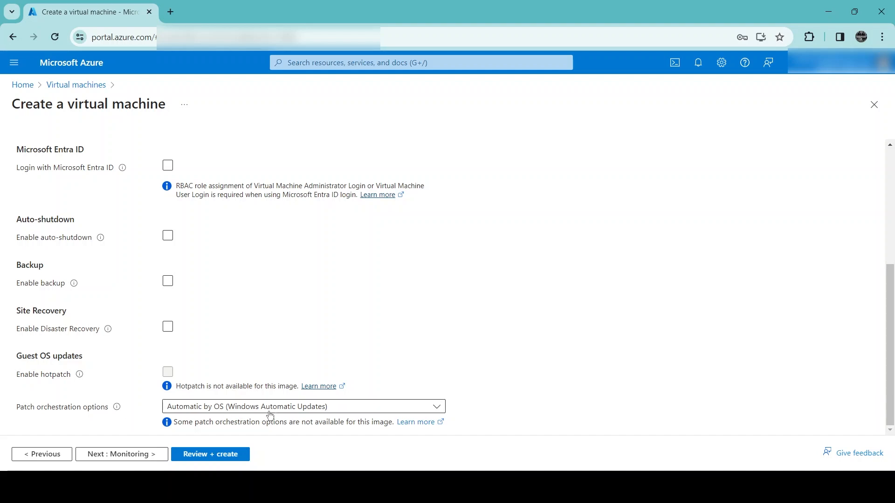
- Choose Automatic by OS (Windows Automatic Updates) as the patch orchestration option
left_click(300, 408)
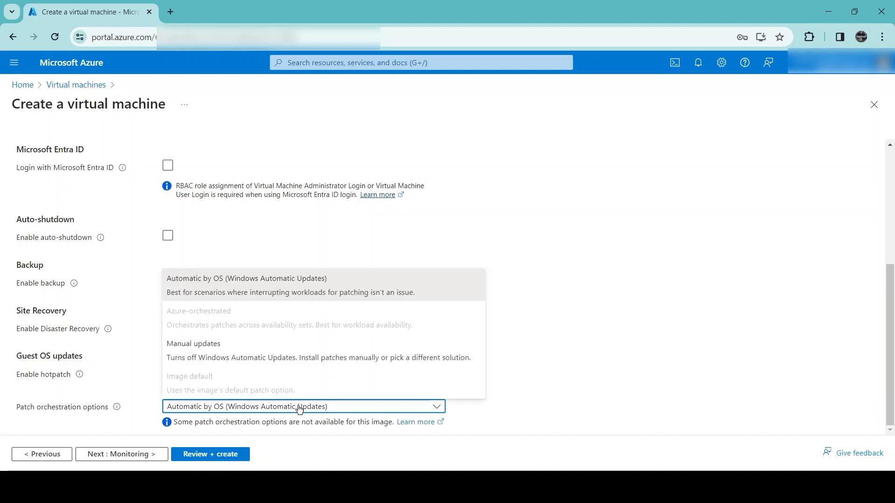
left_click(267, 287)
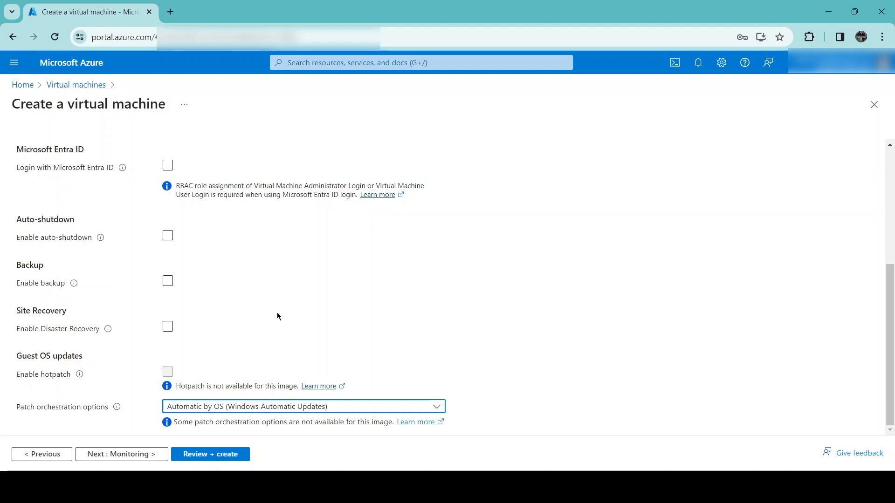
scroll(261, 327, "up", 5)
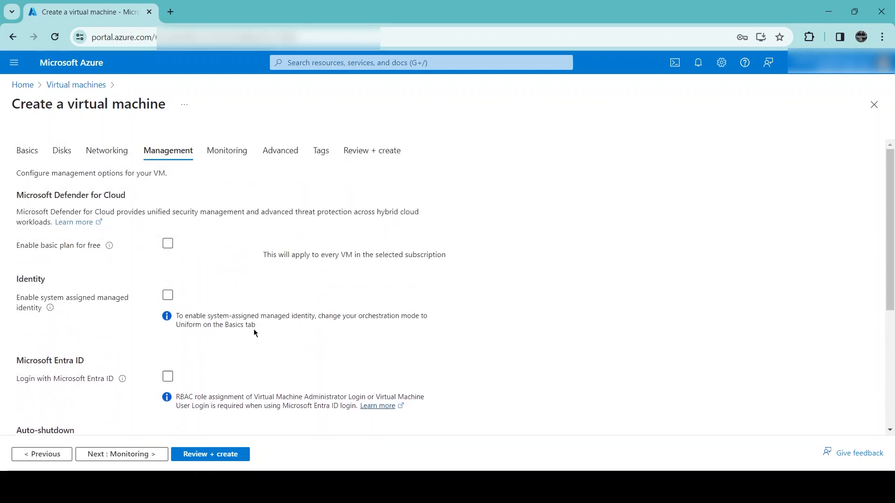
- Continue to the Monitoring settings and set boot diagnostics to Disable, with OS guest diagnostics cleared
left_click(123, 454)
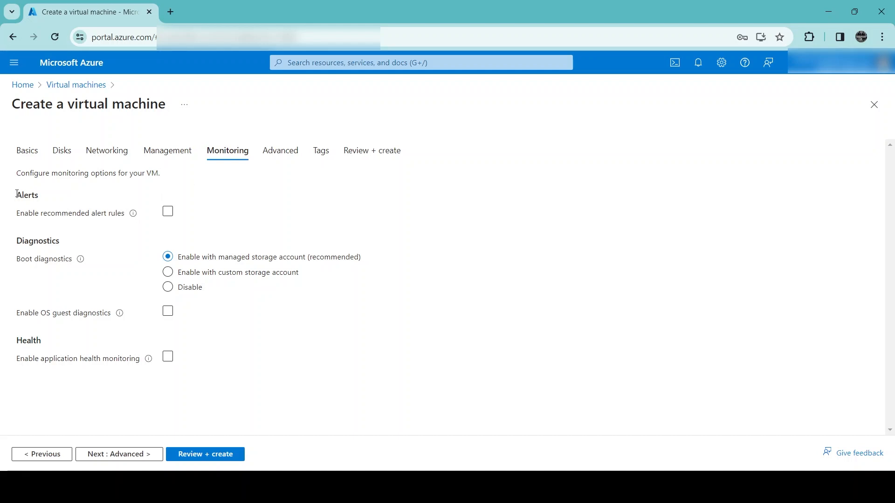
left_click_drag(17, 193, 37, 195)
left_click(168, 311)
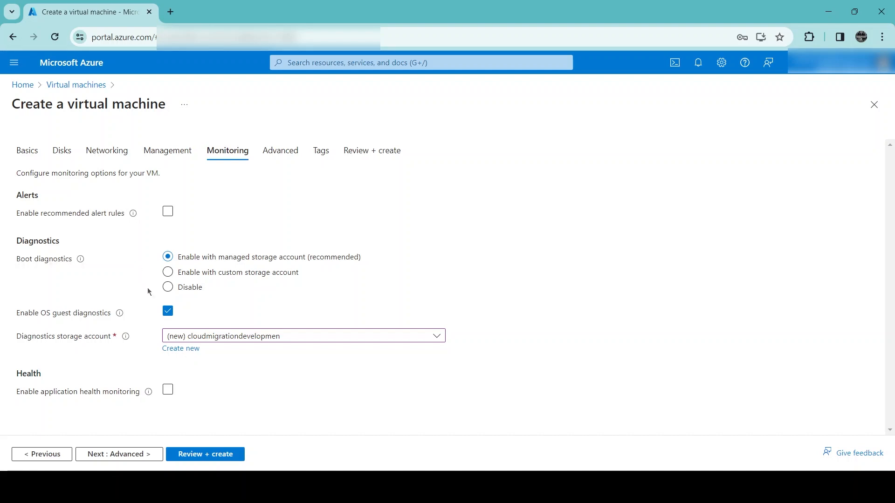
left_click(169, 288)
left_click(168, 312)
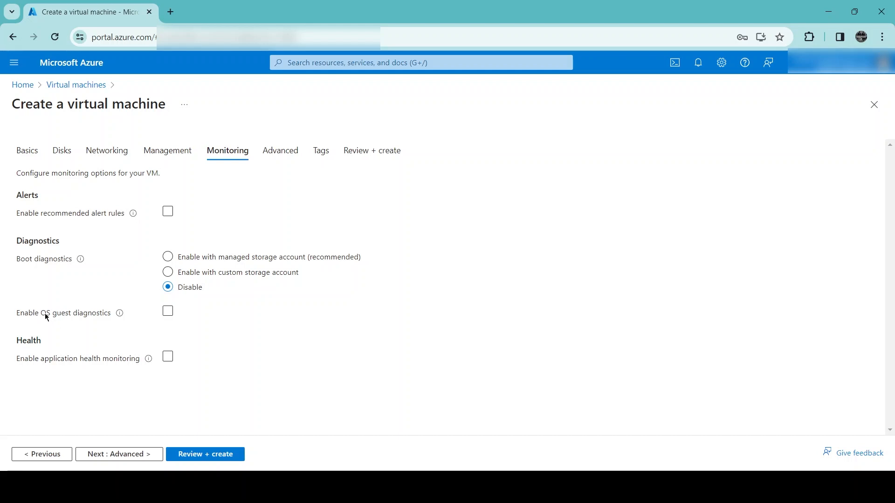
- Examine the OS guest diagnostics option without enabling it
left_click_drag(46, 315, 107, 321)
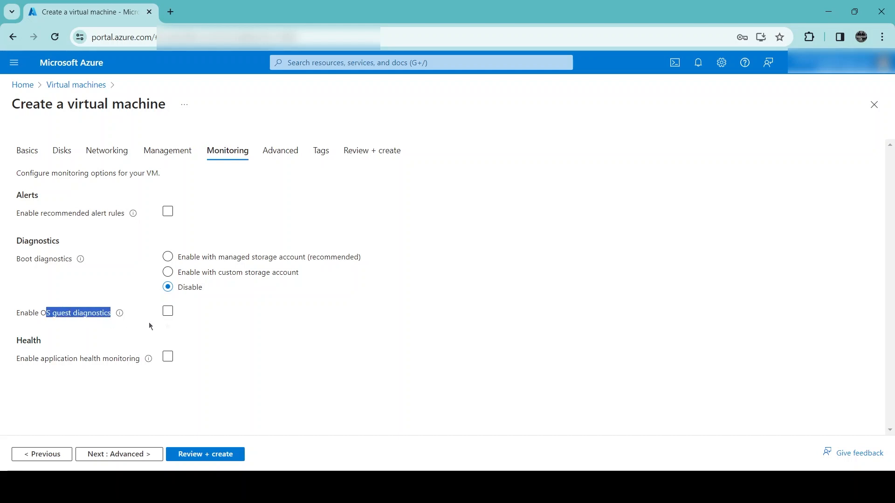
left_click(195, 320)
left_click(168, 311)
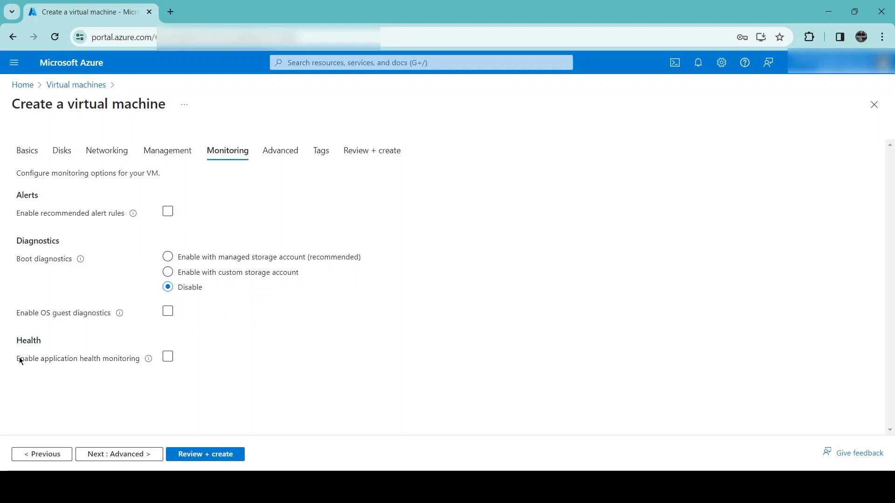
- Enable application health monitoring and clear it again
left_click_drag(20, 361, 62, 364)
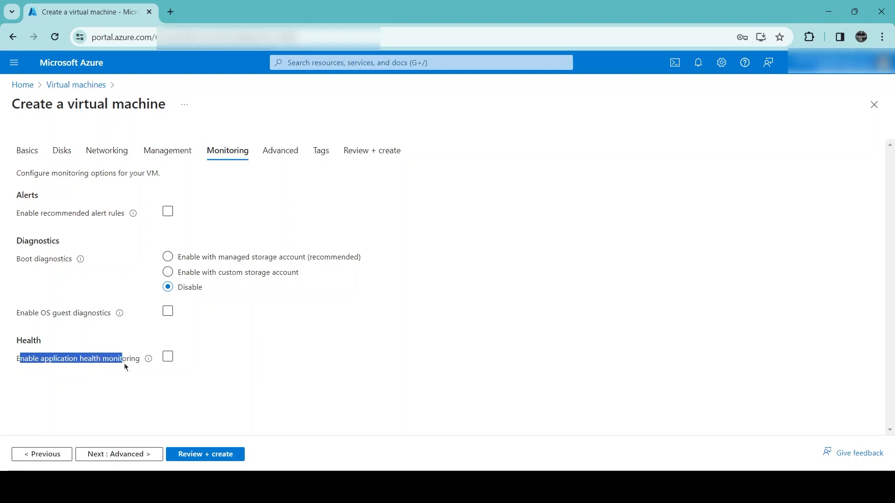
left_click_drag(125, 367, 140, 366)
left_click(224, 360)
left_click(168, 357)
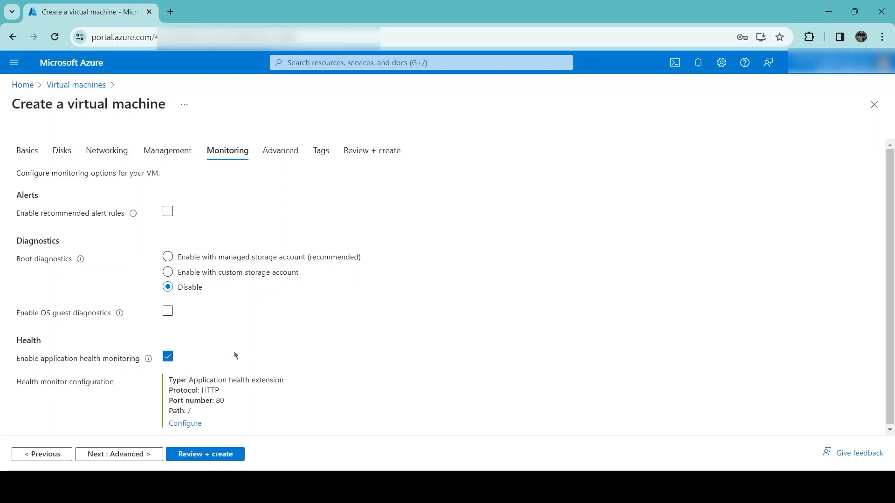
left_click(169, 357)
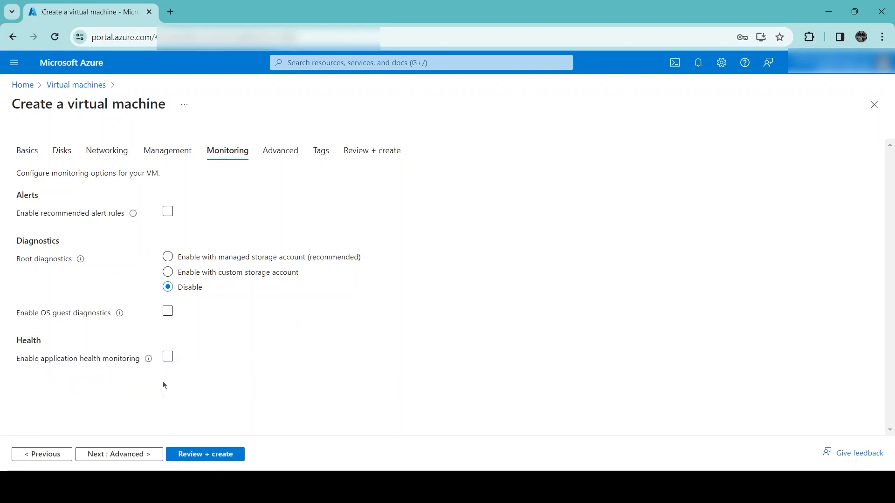
- Continue to the Advanced settings, browse the extensions available to install and close the list without choosing one
left_click(133, 455)
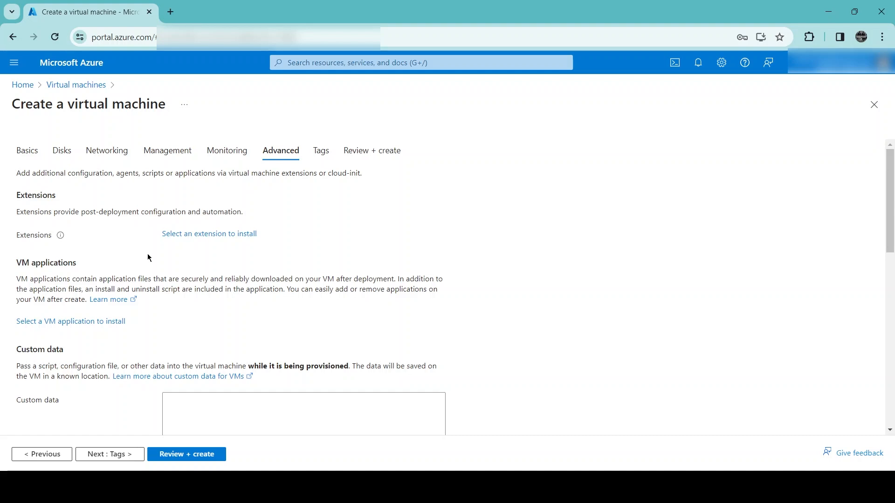
left_click(225, 234)
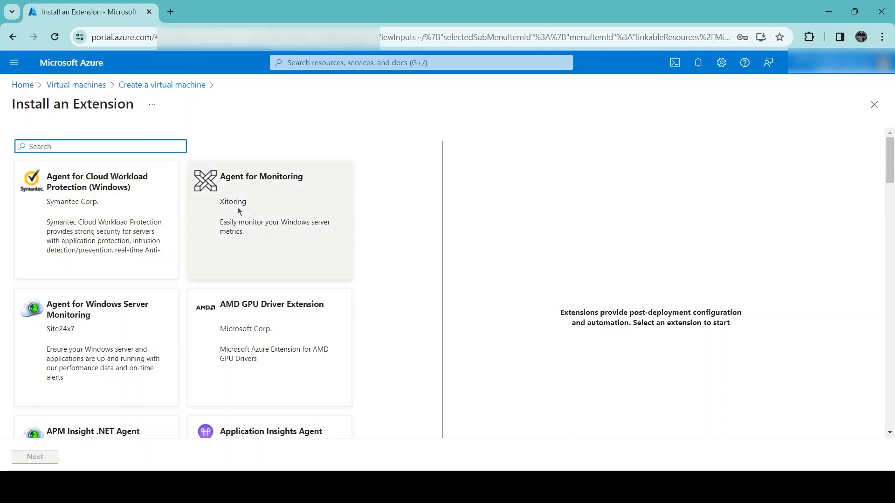
scroll(226, 262, "down", 5)
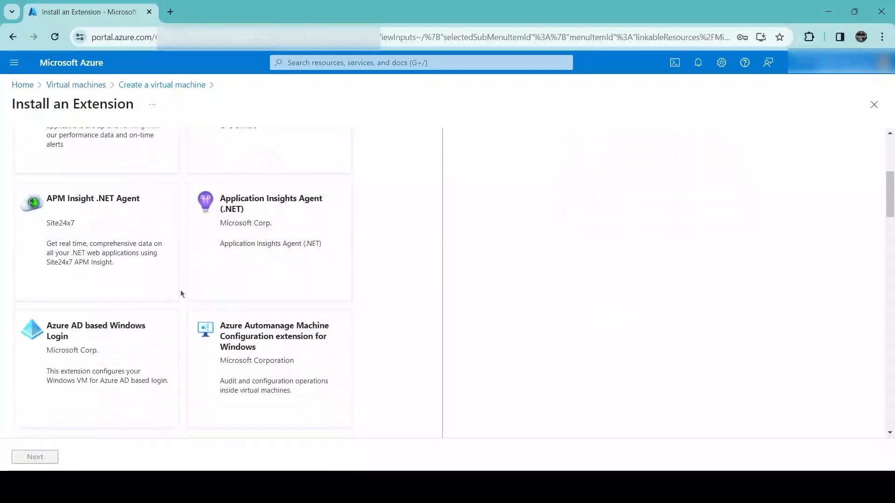
scroll(120, 316, "up", 5)
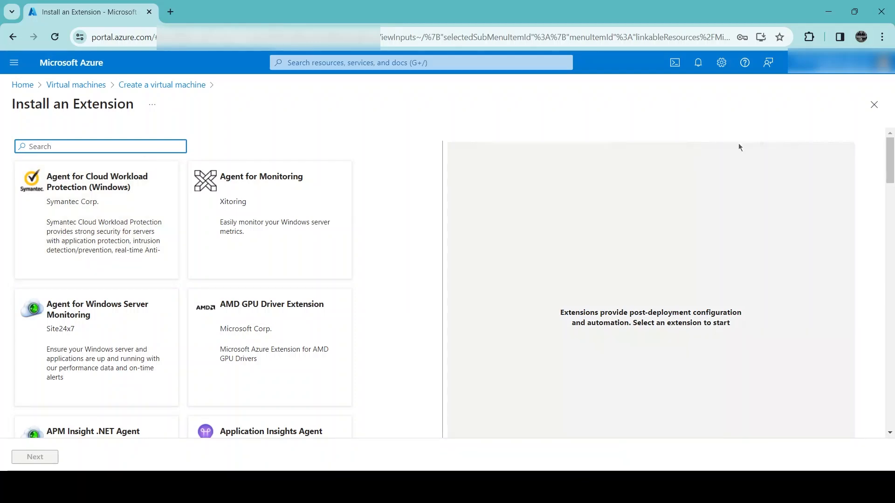
left_click(873, 105)
- Examine the remaining Advanced options, from VM applications, custom data and user data to host, capacity reservations and proximity placement group
scroll(97, 256, "down", 3)
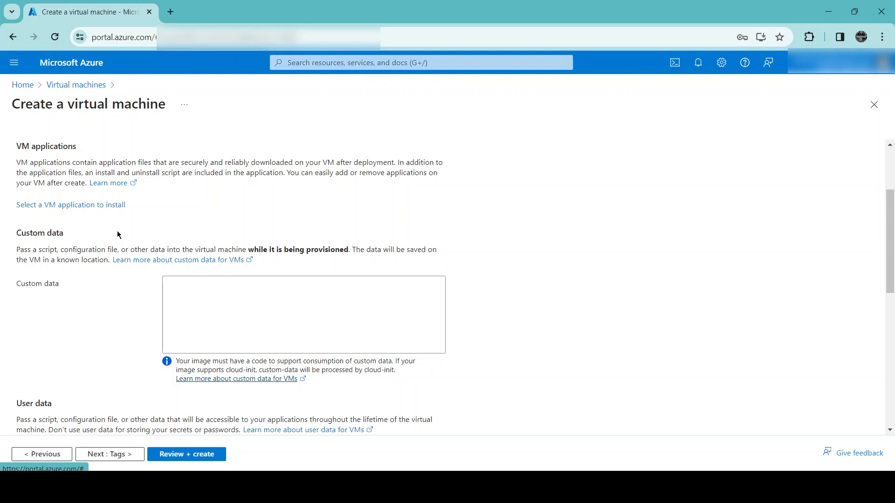
scroll(117, 233, "down", 1)
scroll(117, 233, "down", 3)
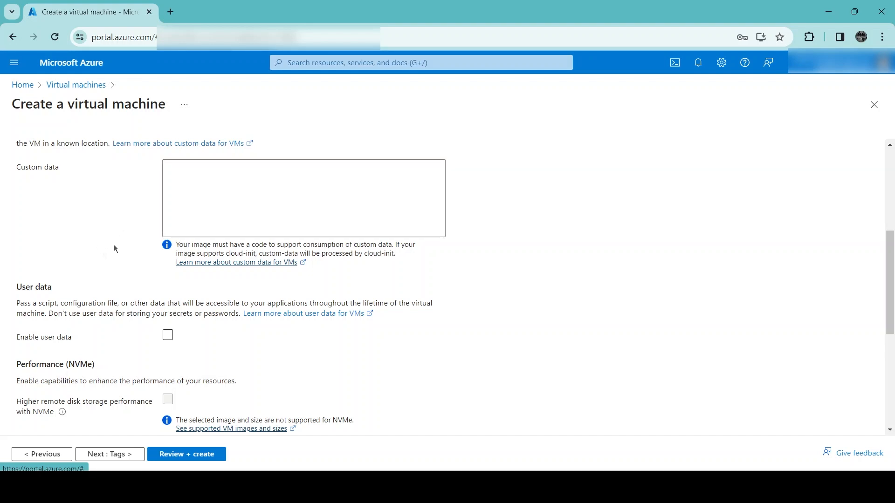
scroll(94, 253, "down", 3)
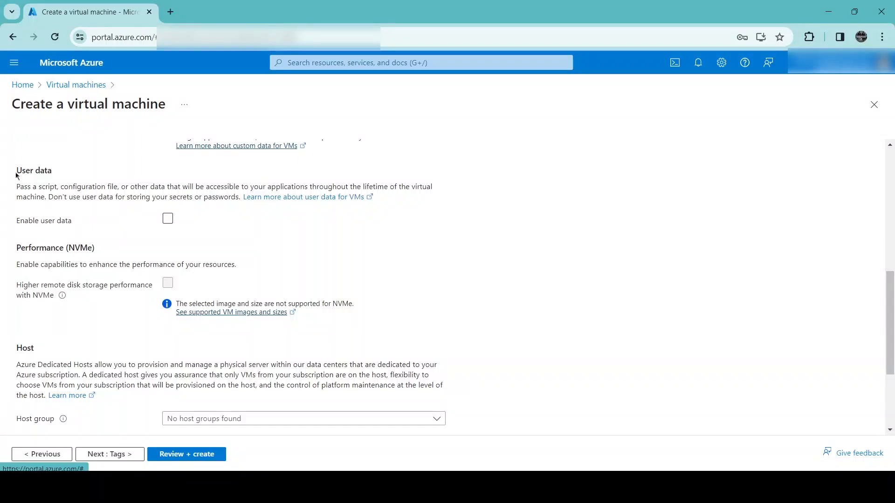
left_click(168, 219)
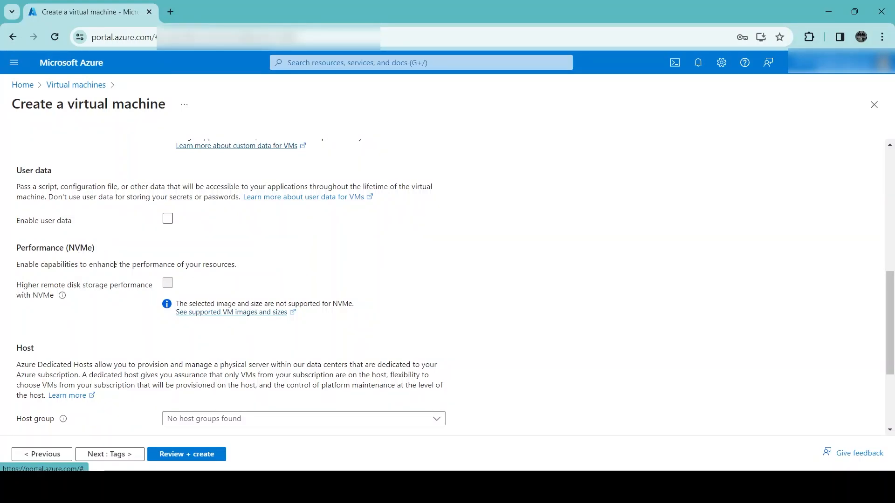
scroll(87, 320, "down", 3)
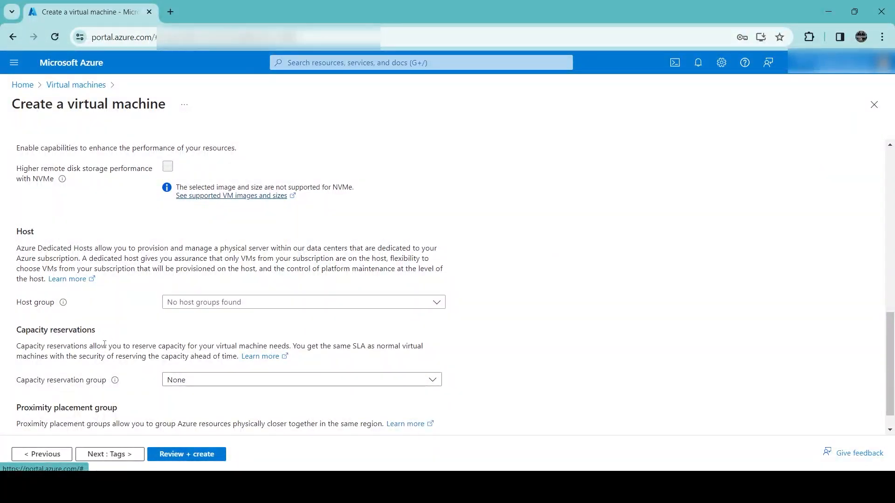
scroll(200, 327, "down", 1)
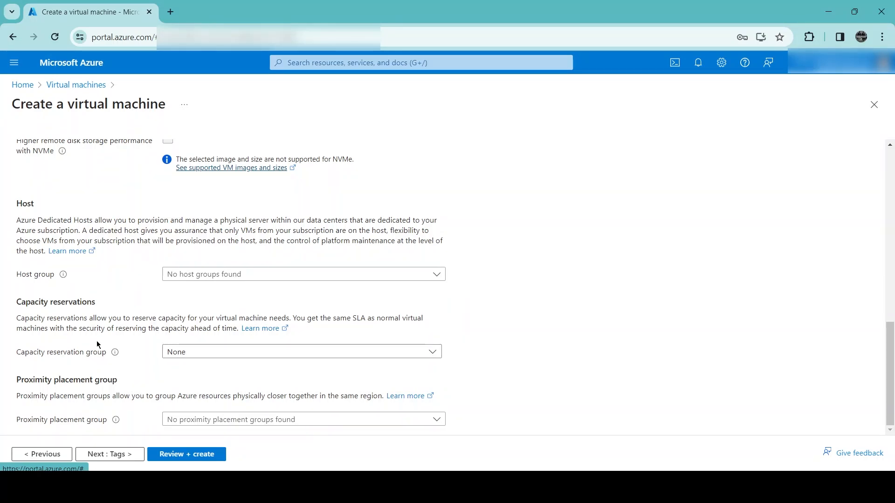
scroll(97, 340, "up", 10)
- Continue to the Tags settings and add an Environment tag with the value Development
left_click(119, 457)
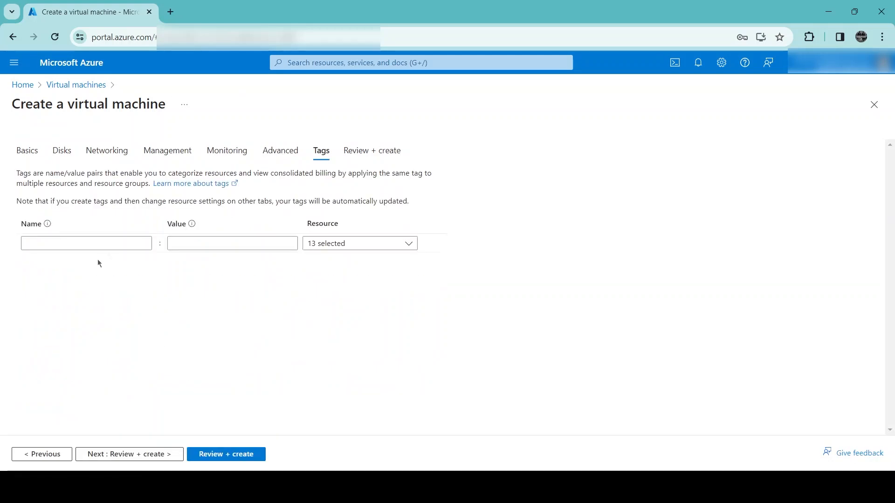
left_click(138, 246)
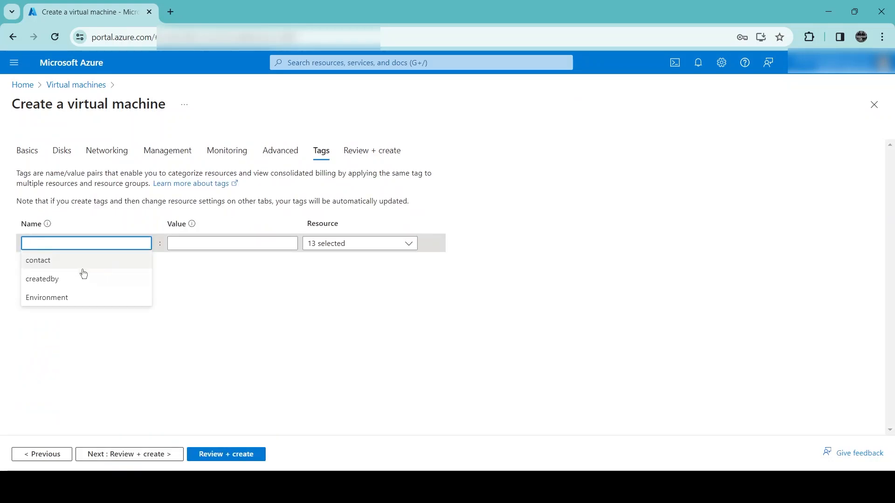
left_click(52, 297)
left_click(204, 242)
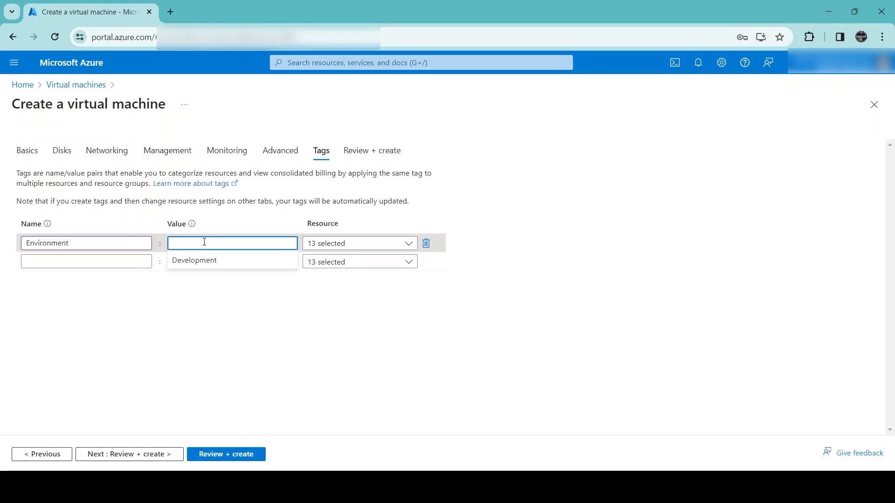
left_click(204, 265)
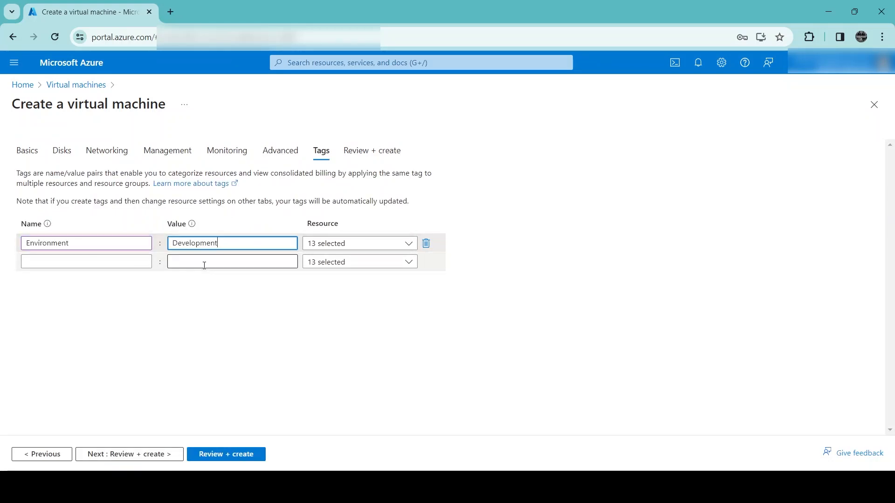
left_click(430, 316)
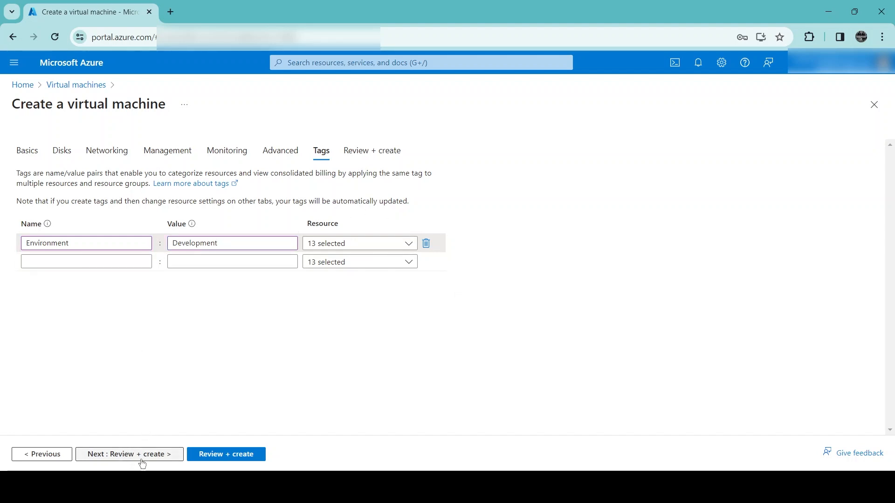
- Run the review validation, then return to the Basics settings and confirm the eligible Windows 10/11 license with multi-tenant hosting rights
left_click(117, 457)
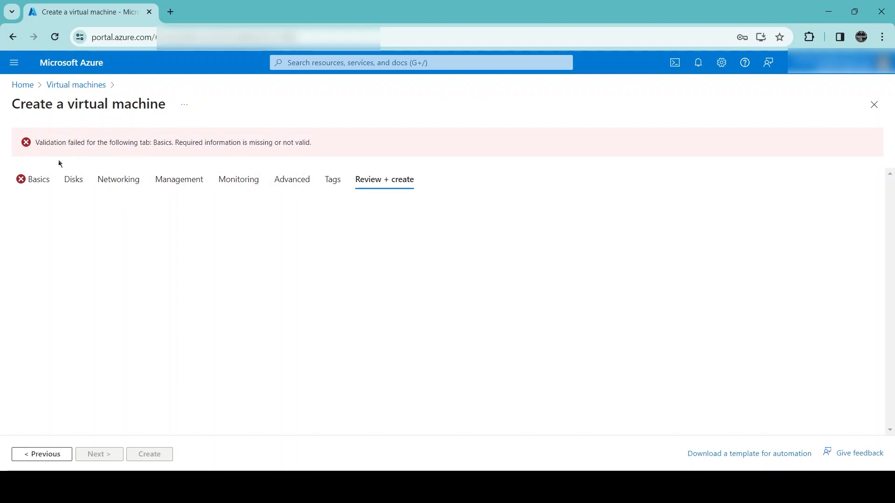
left_click(37, 180)
scroll(163, 199, "down", 4)
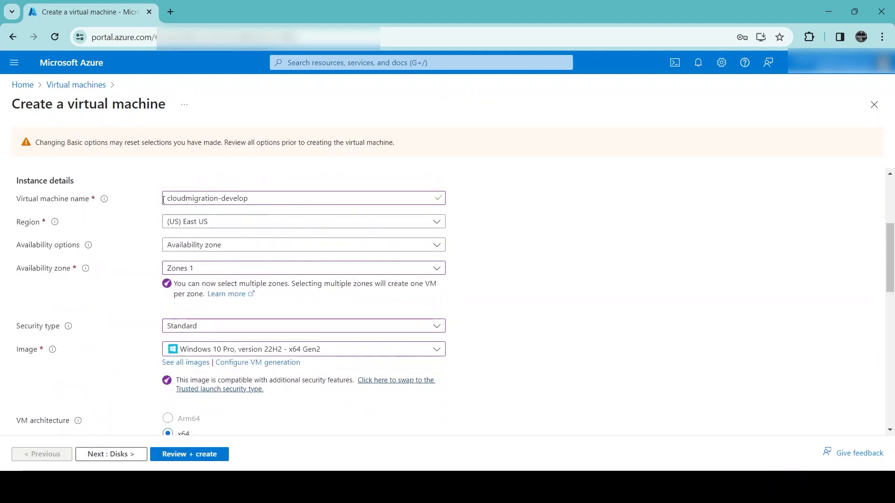
scroll(168, 224, "down", 10)
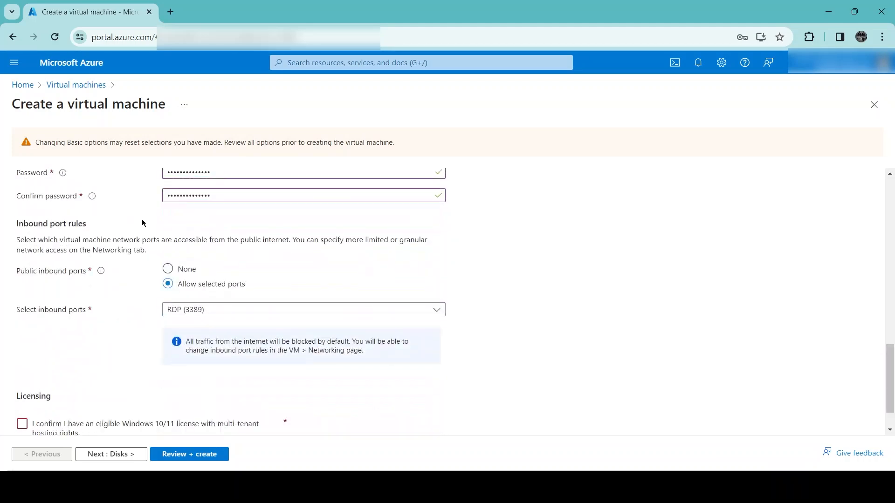
scroll(142, 223, "down", 1)
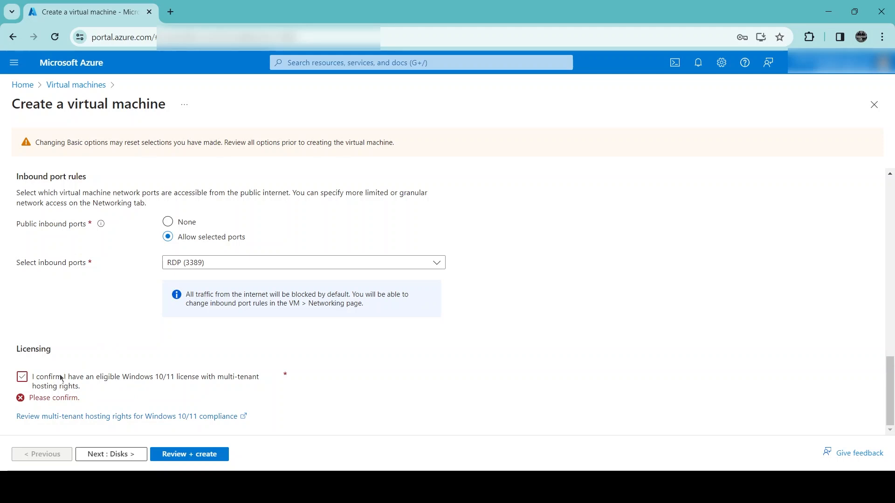
left_click(23, 380)
left_click(25, 381)
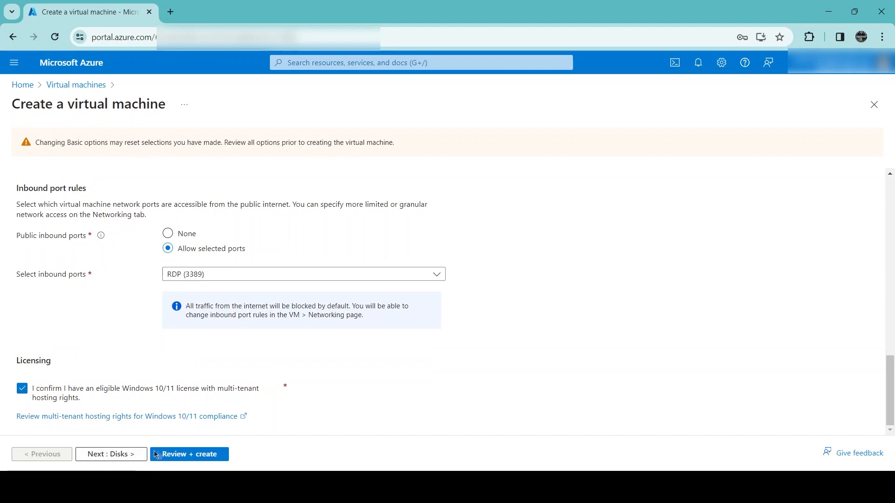
scroll(166, 173, "up", 3)
scroll(166, 173, "up", 5)
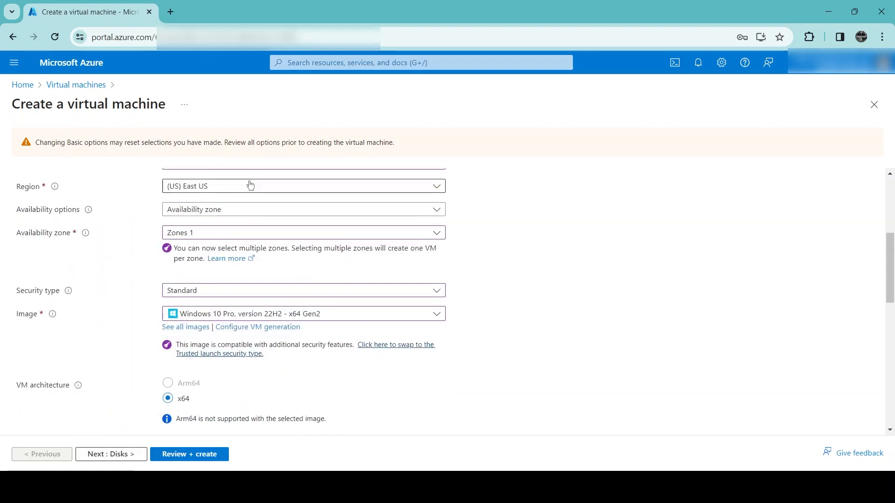
- Validate the virtual machine configuration again, review its summary and create the VM
scroll(248, 188, "up", 3)
left_click(376, 180)
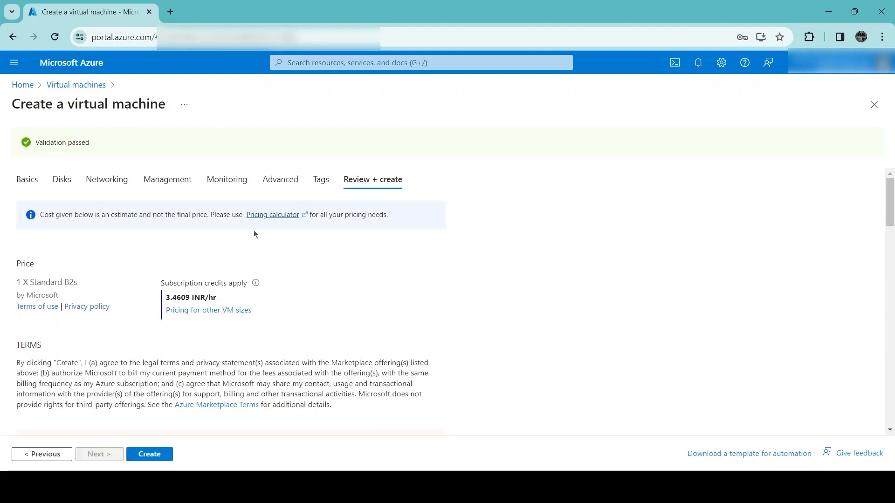
scroll(233, 242, "down", 10)
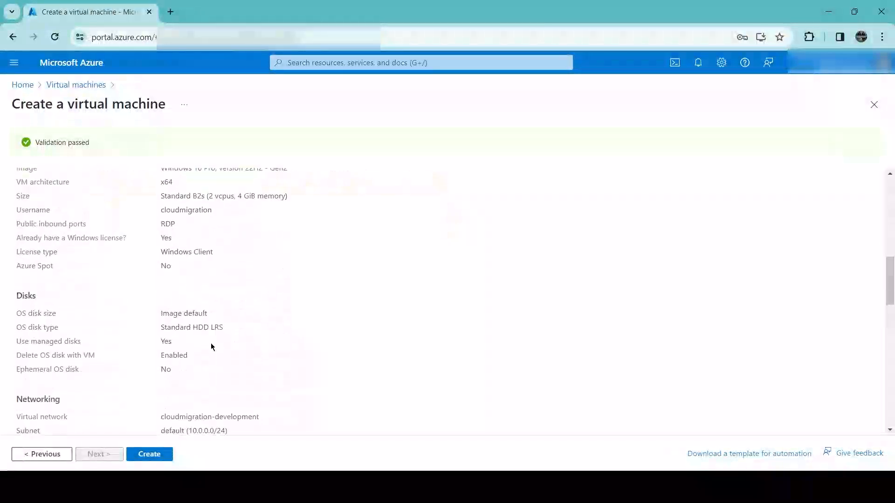
scroll(211, 345, "down", 10)
left_click(161, 457)
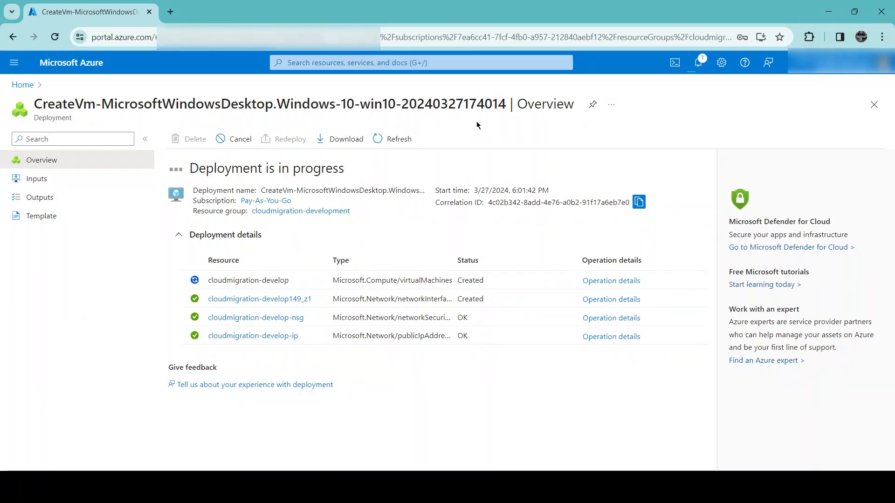
- Check the deployment notifications, then go to the deployed cloudmigration-develop virtual machine resource
left_click(699, 63)
left_click(699, 63)
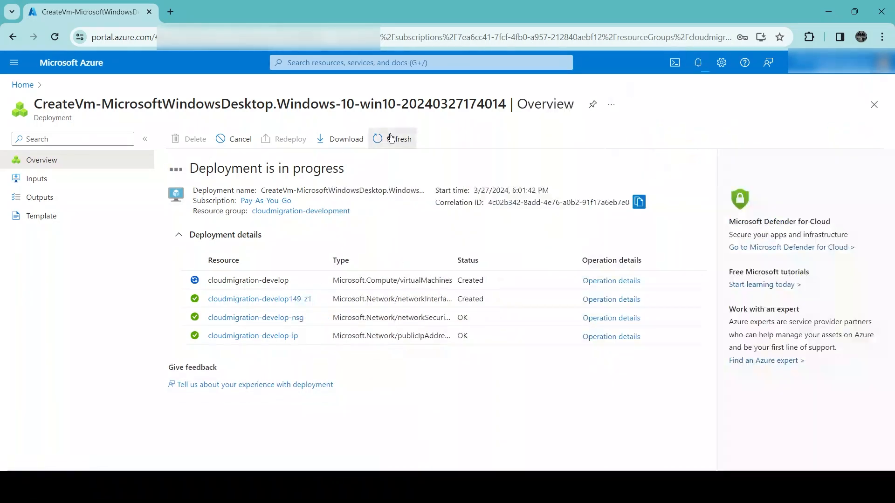
left_click_drag(453, 262, 471, 262)
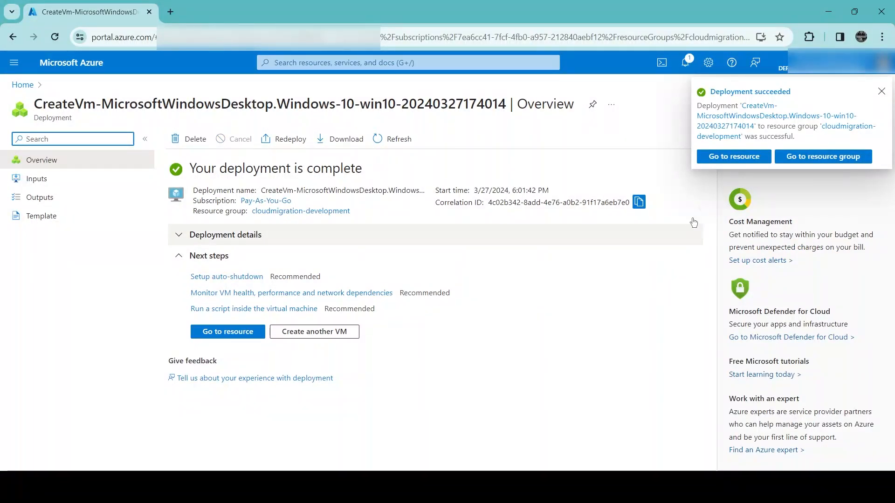
left_click(240, 330)
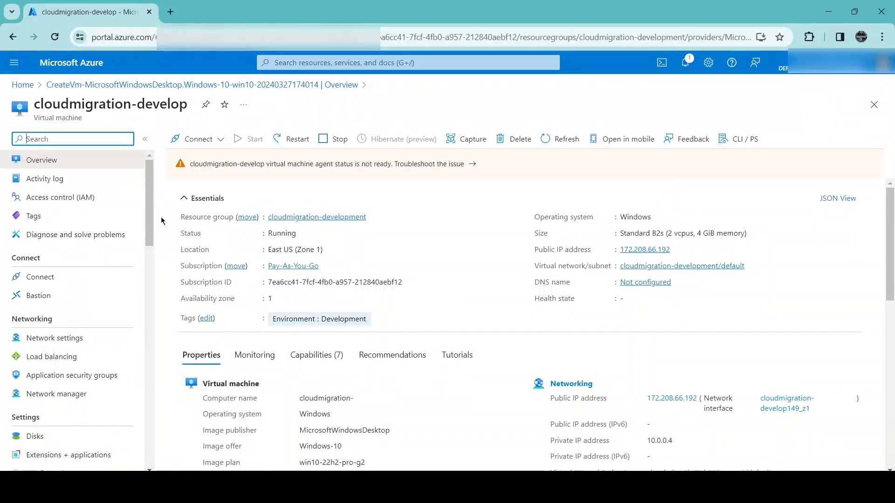
- Open the connection options of cloudmigration-develop and download its RDP file for native RDP over the public IP address
left_click(217, 141)
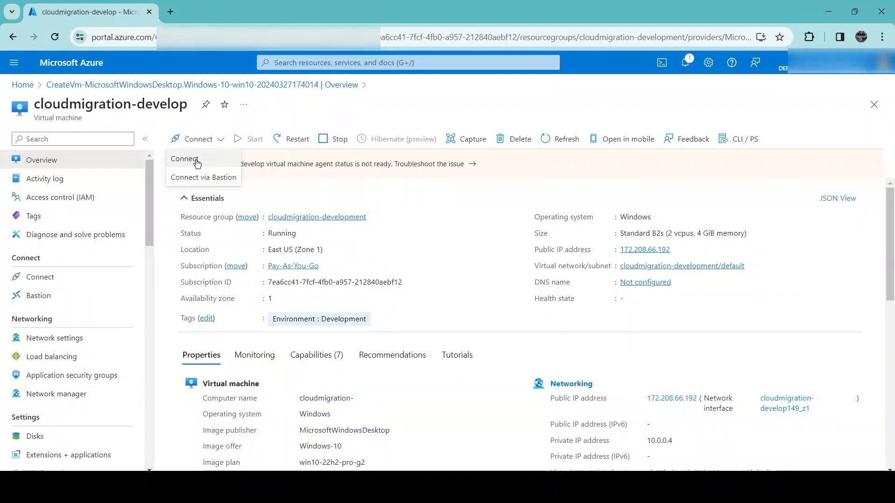
left_click(194, 161)
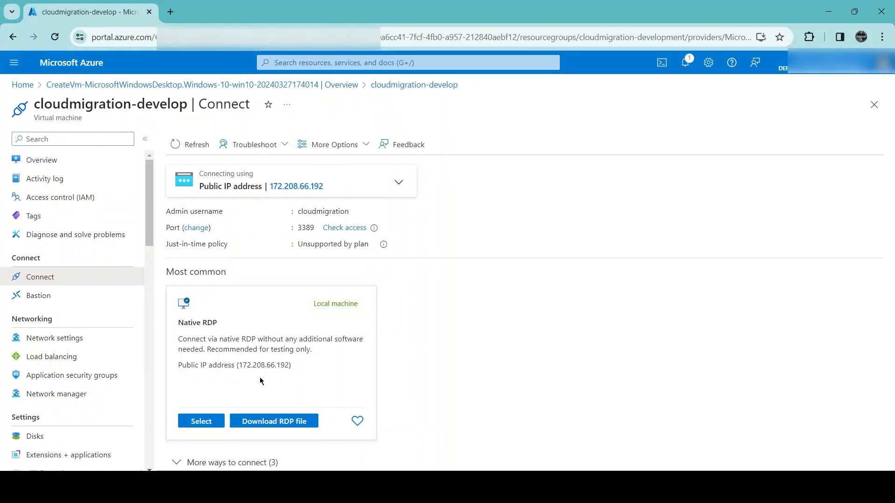
left_click(282, 425)
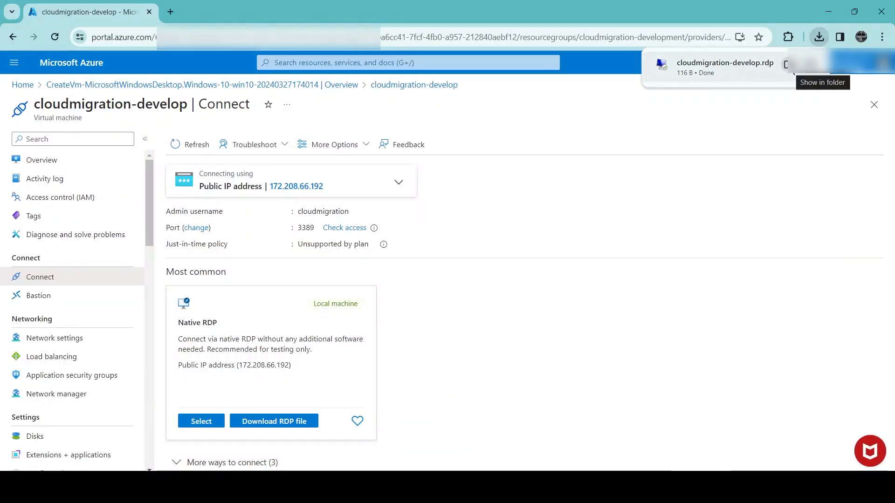
- Launch the downloaded cloudmigration-develop.rdp file and agree to connect despite the unknown publisher
left_click(718, 69)
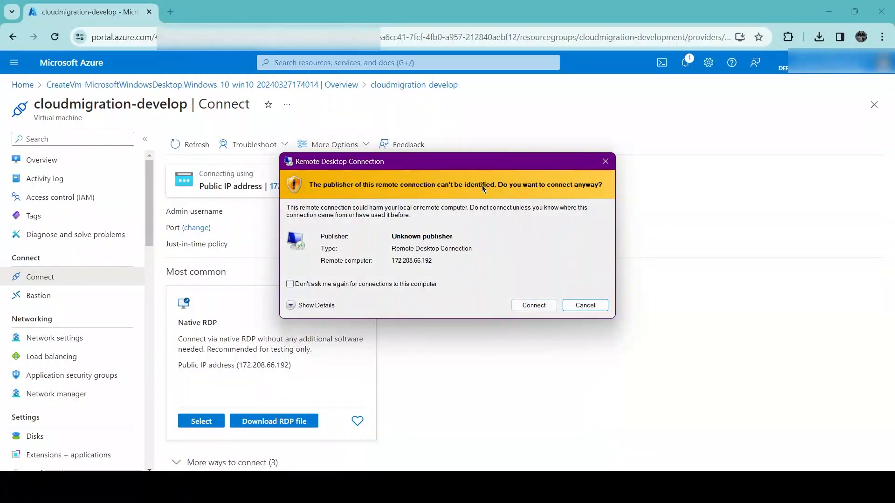
left_click_drag(476, 167, 660, 162)
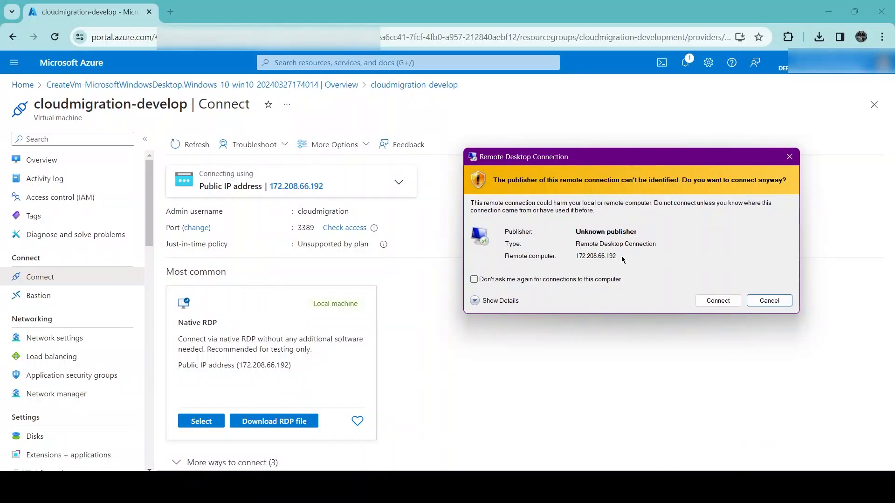
left_click(717, 301)
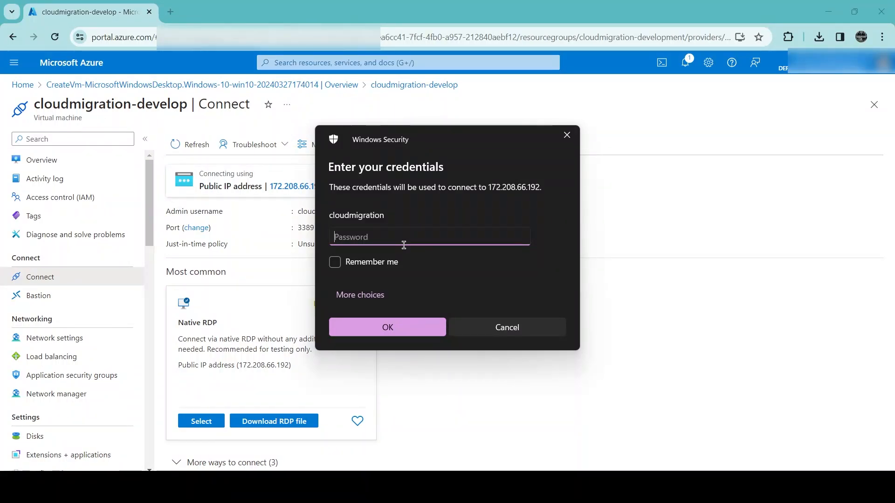
- Enter the password of the cloudmigration account and connect to the remote computer despite the certificate errors
key("Caps_Lock")
type("•••")
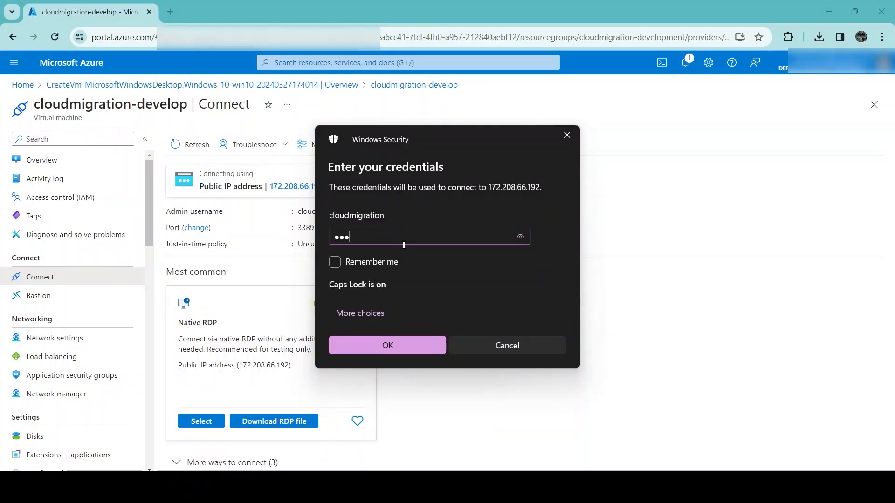
key("Caps_Lock")
type("•••••••")
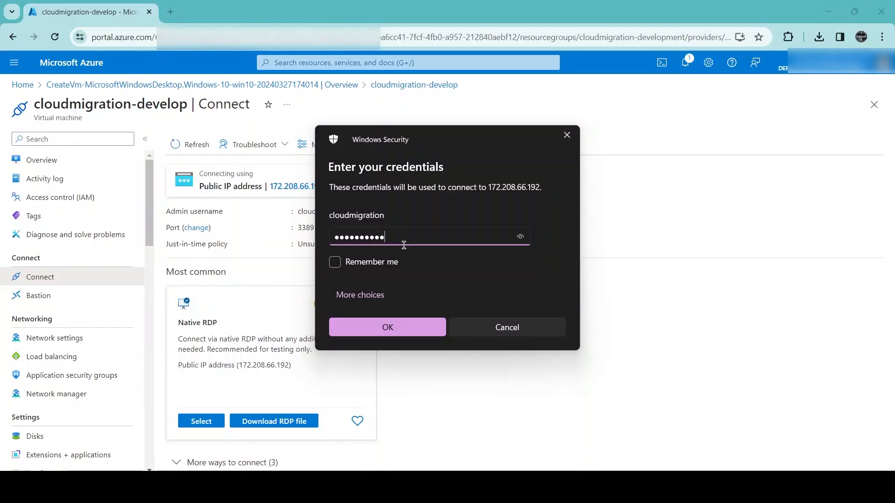
type("••••")
left_click(413, 330)
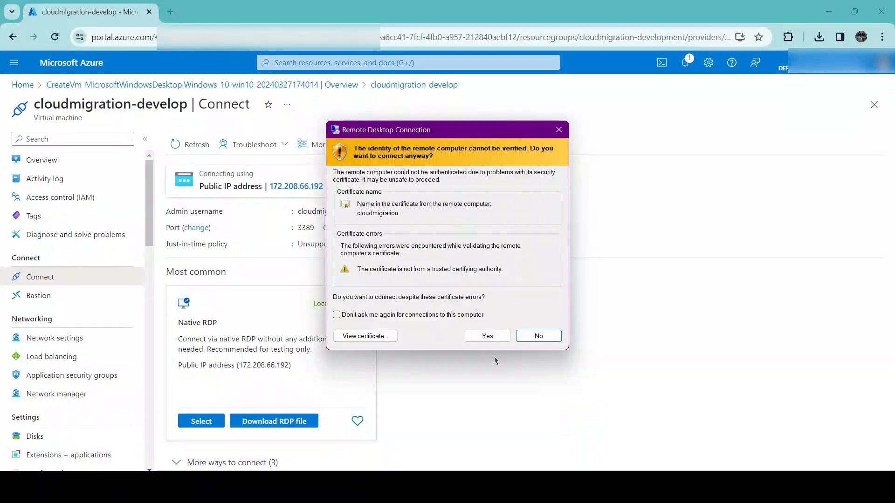
left_click(487, 336)
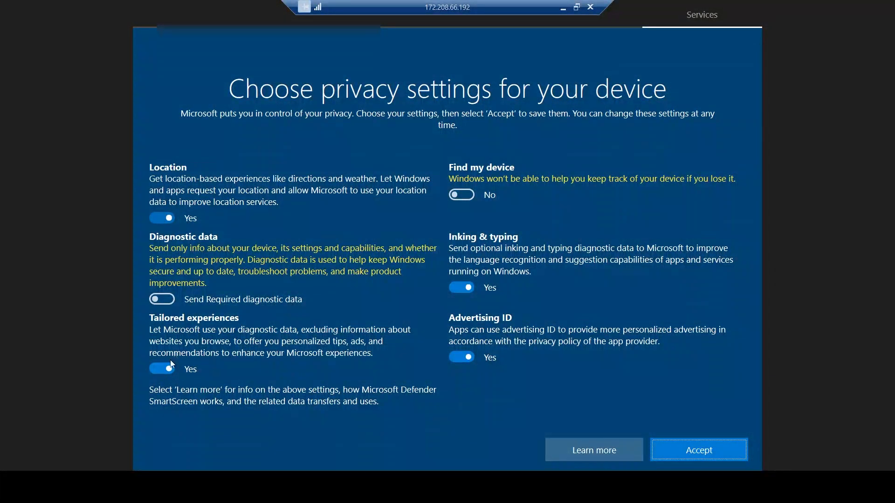
- Turn off Location, Inking & typing, Advertising ID and Tailored experiences, accept the privacy settings, and allow the PC to be discoverable on the network
left_click(161, 218)
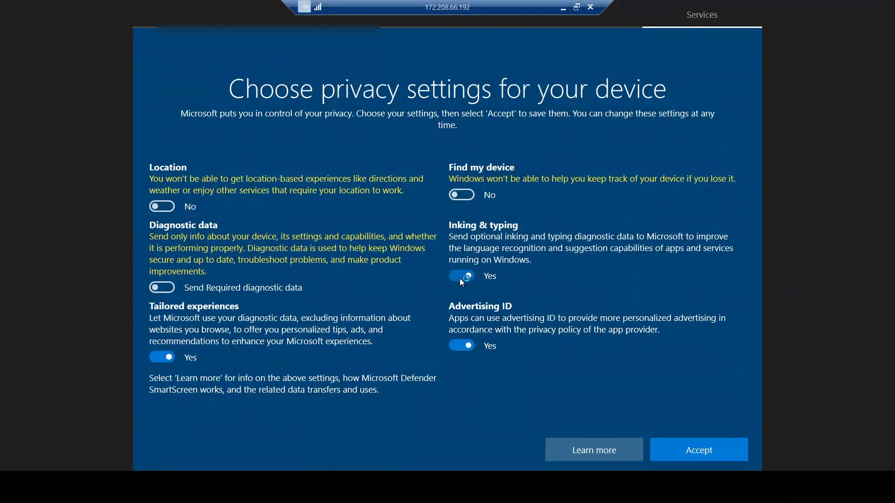
left_click(459, 276)
left_click(460, 346)
left_click(163, 358)
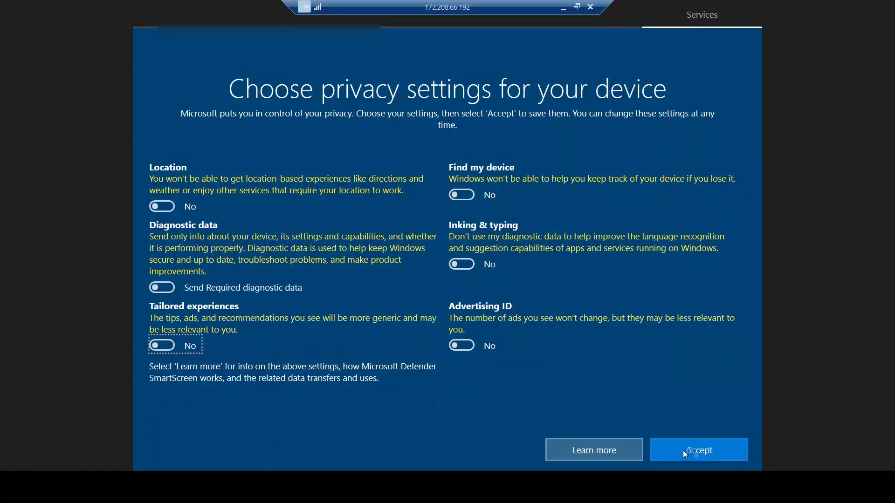
left_click(688, 450)
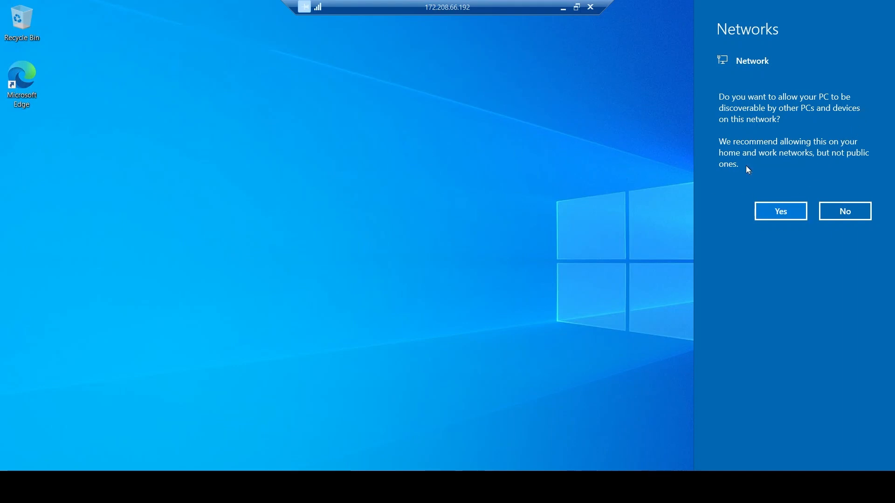
left_click(777, 211)
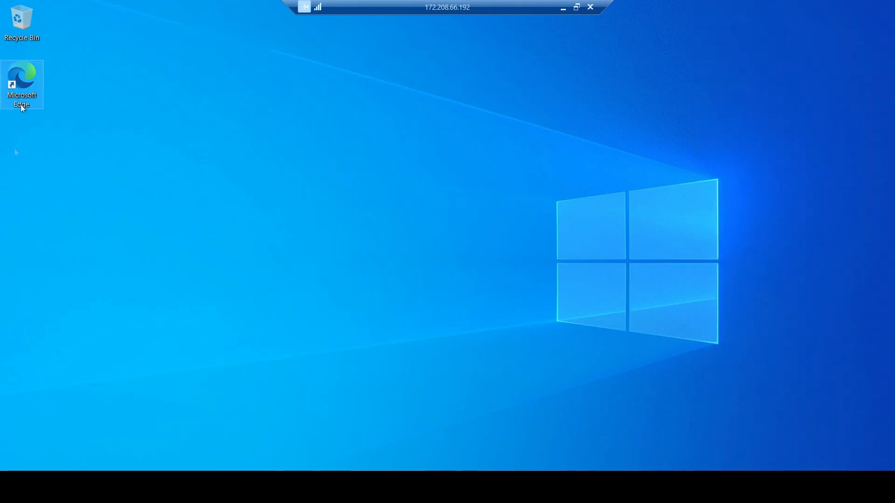
- View the remote machine's Start menu, then minimize the remote session to return to the Azure portal
key("super")
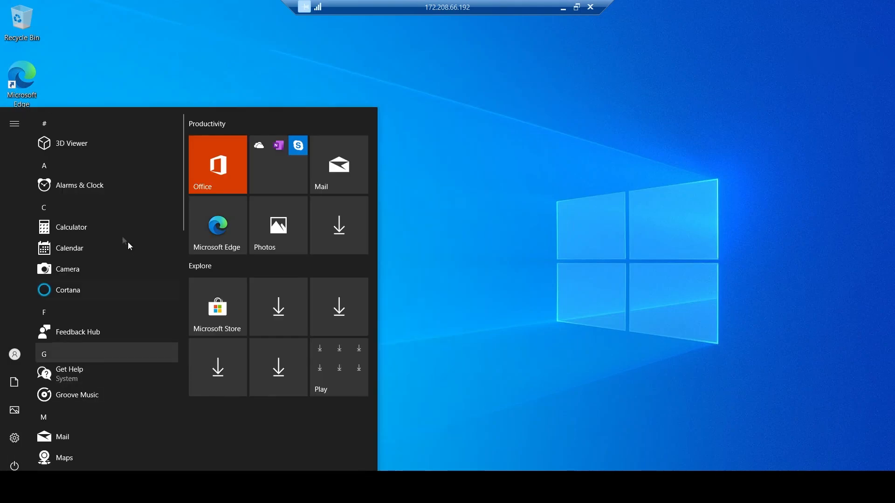
left_click(426, 134)
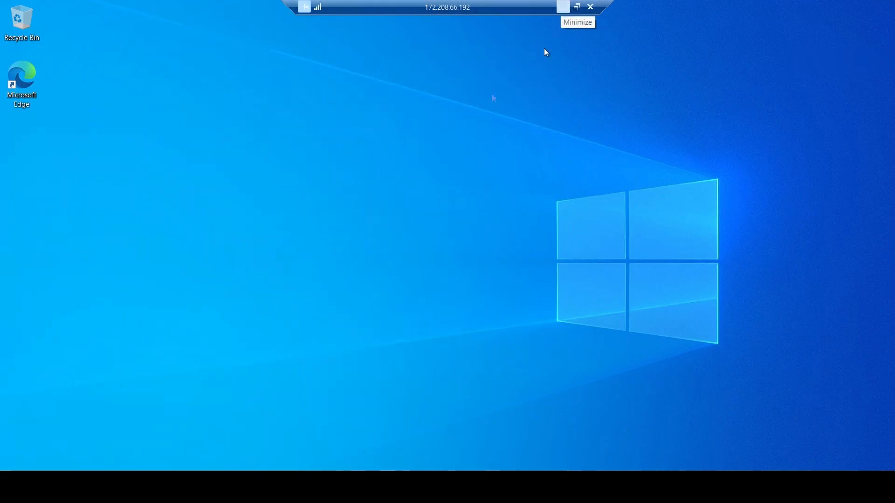
left_click(564, 7)
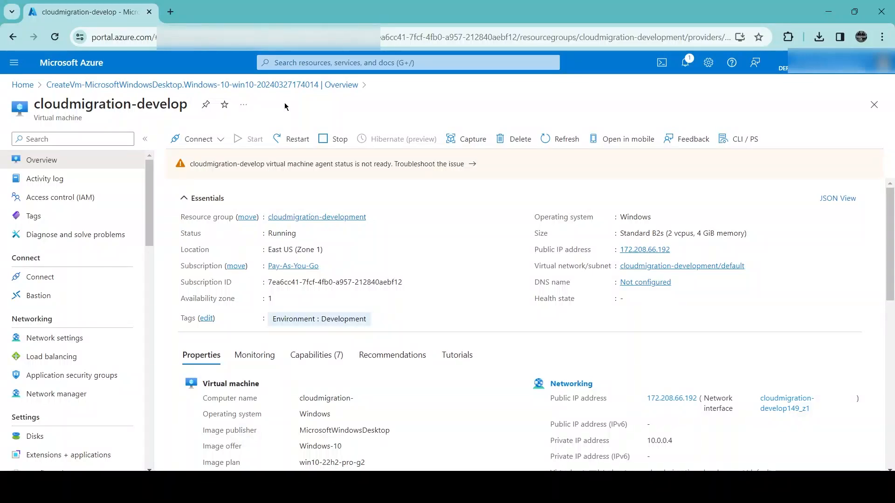
mouse_move(462, 470)
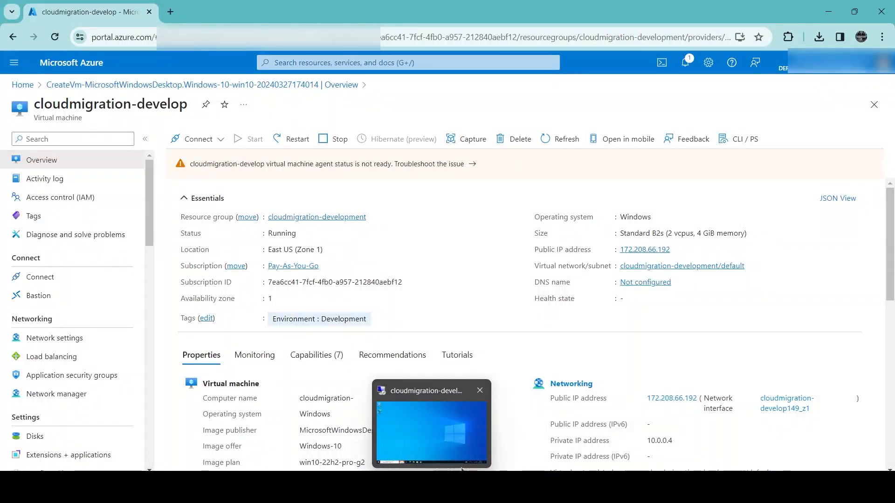